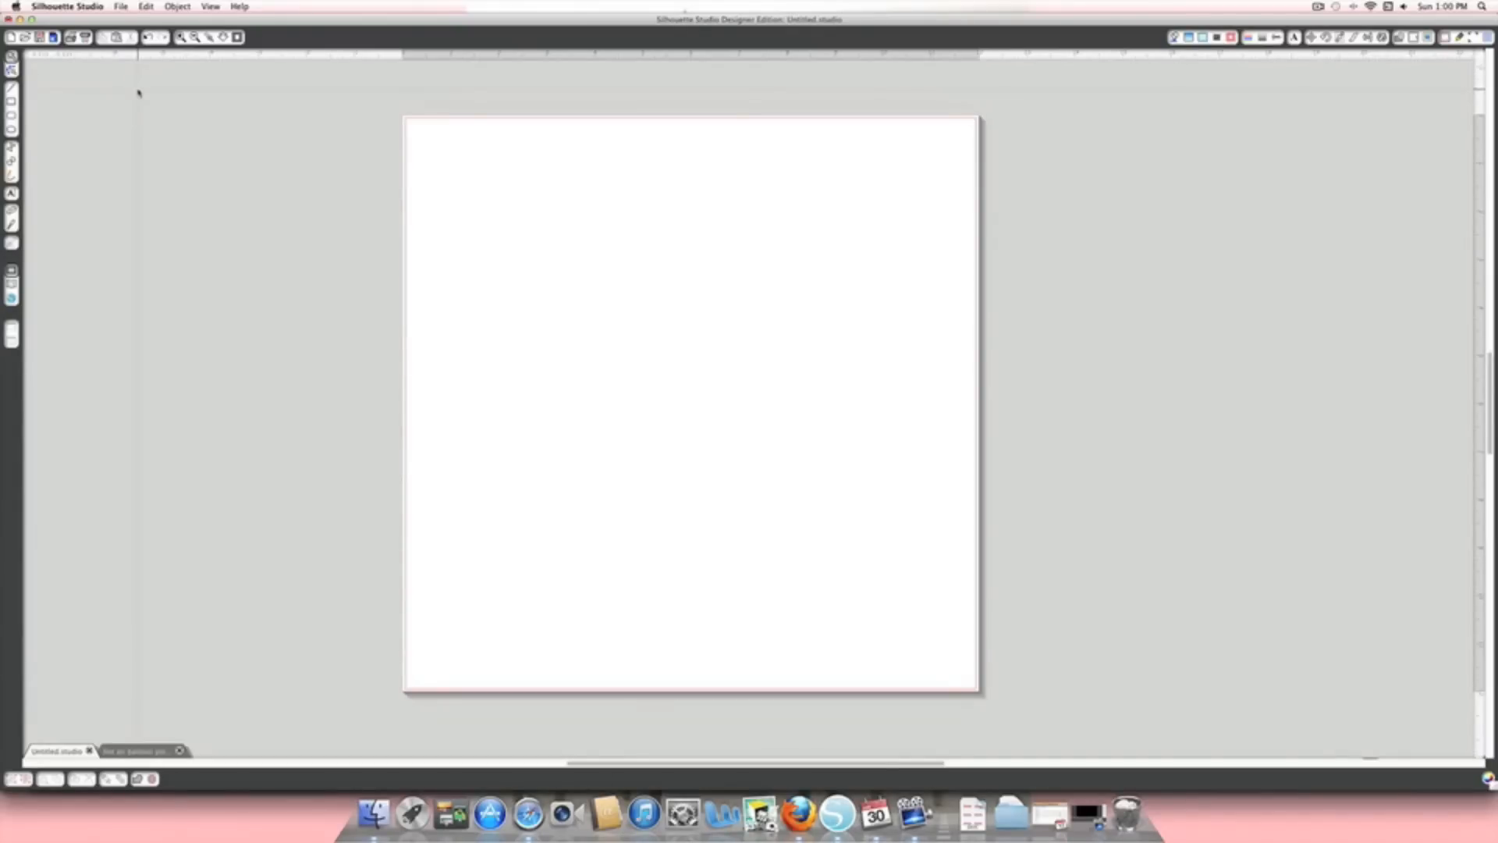
- Browse the svgcuts hot air balloon folder in Downloads for mergeable SVG files, including its Extras/Printables subfolder, and close without merging
click(121, 7)
click(131, 32)
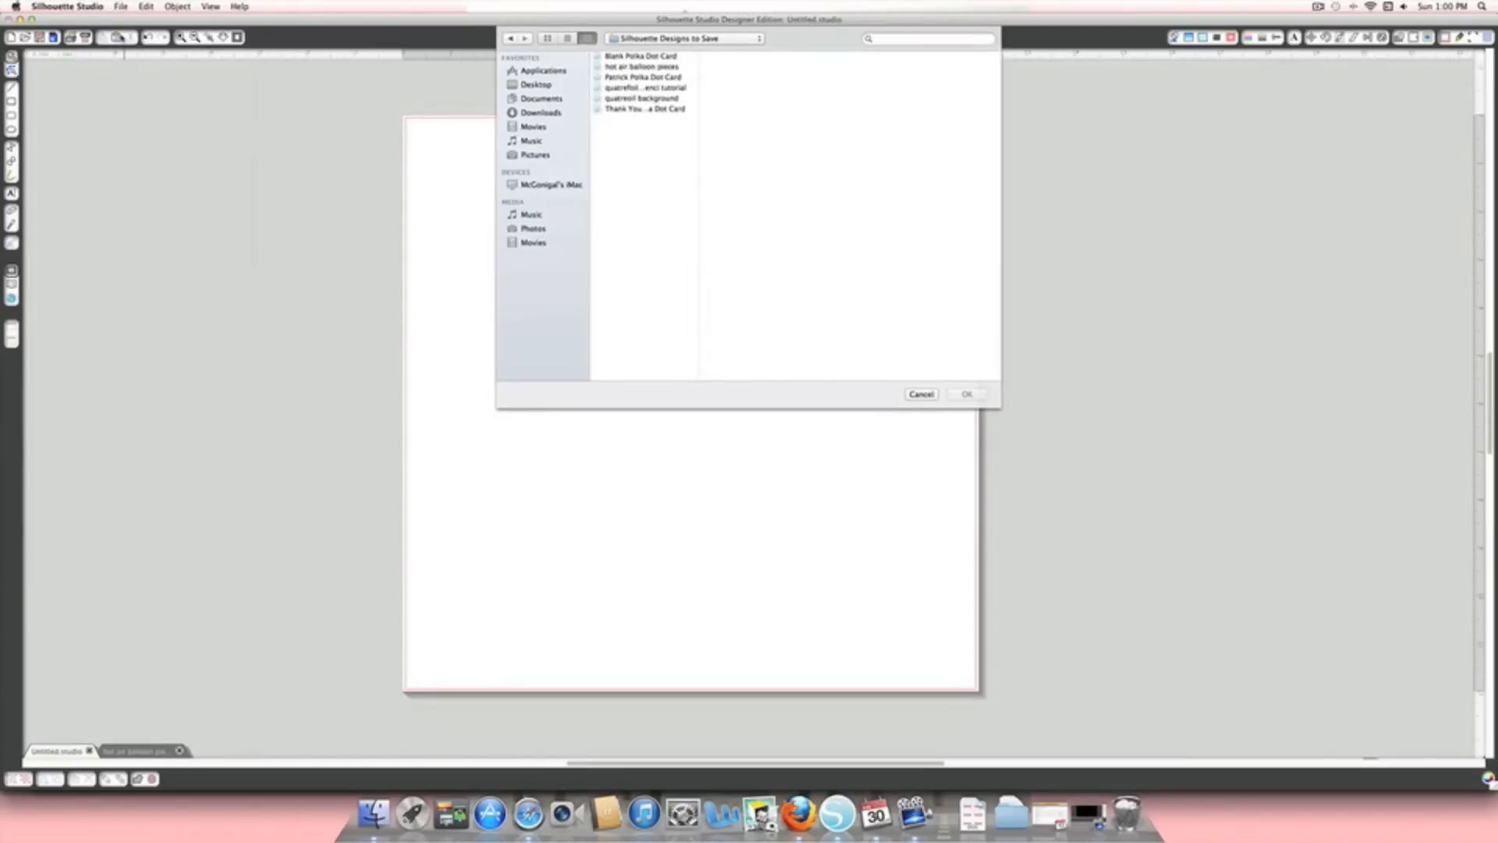
click(523, 113)
scroll(616, 242, down, 5)
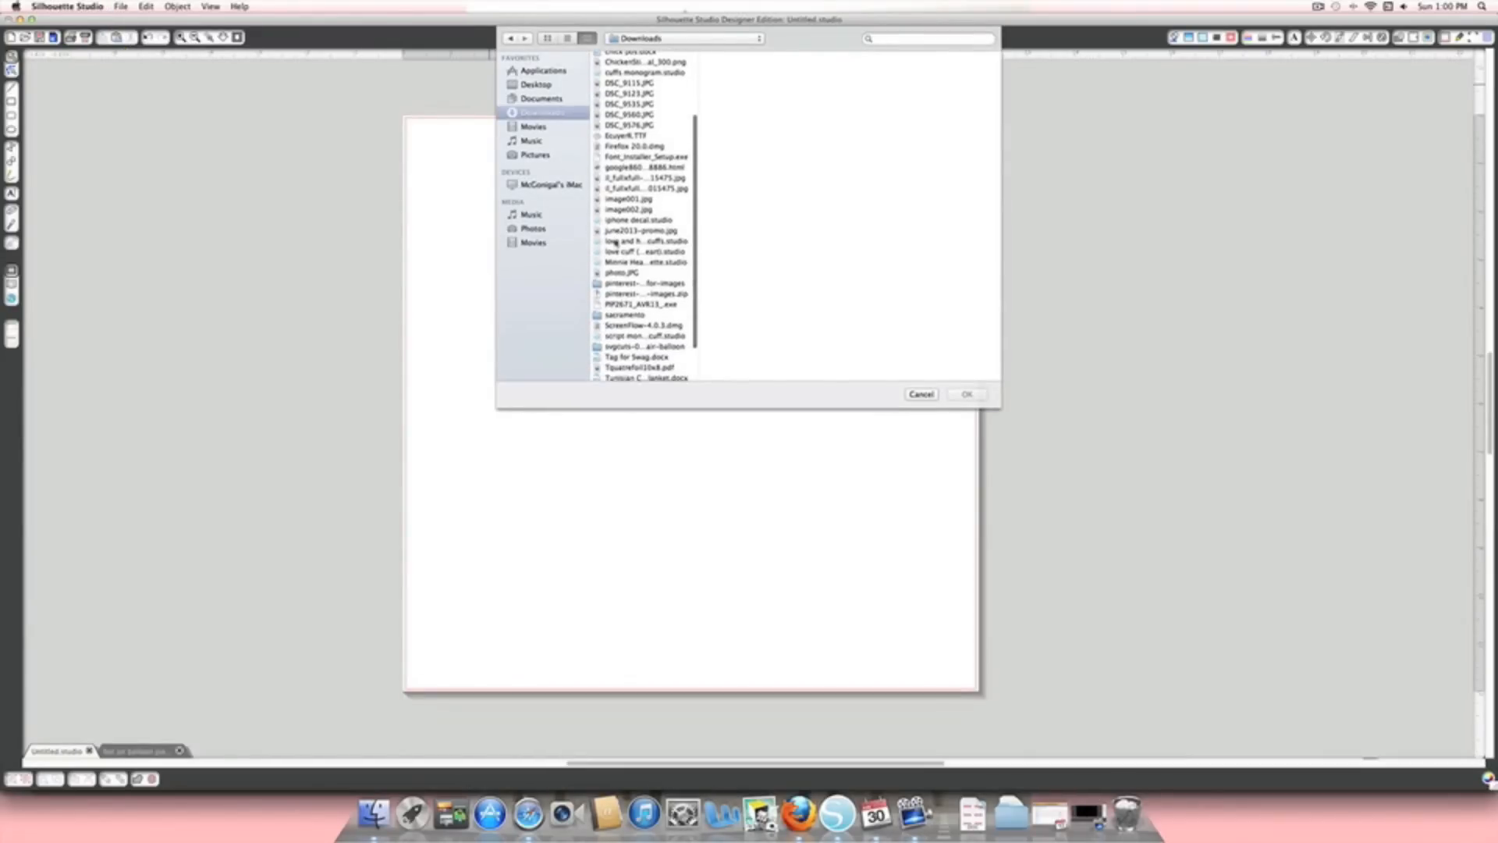
click(623, 347)
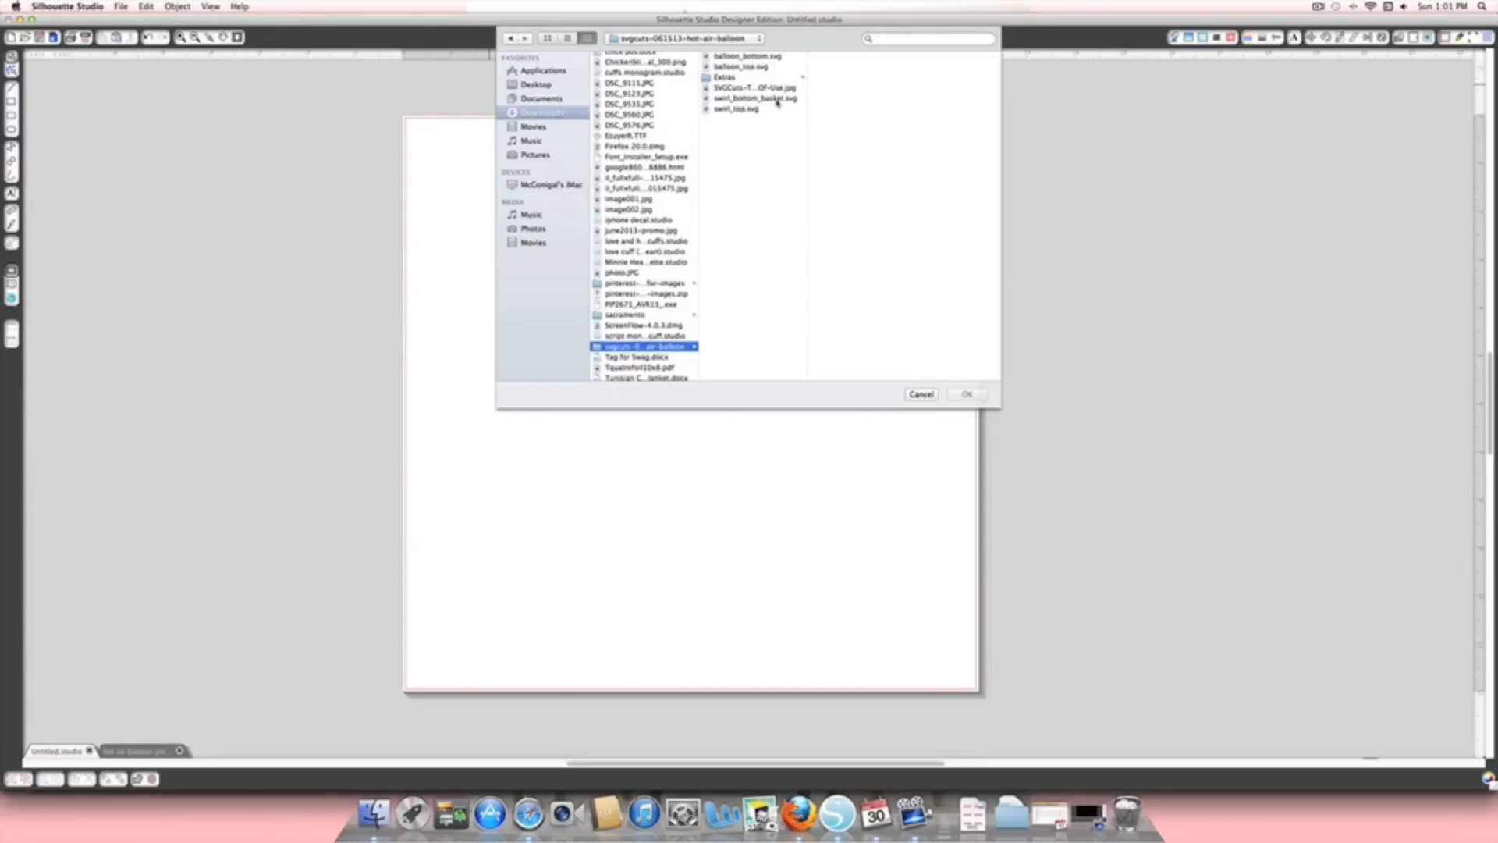
click(728, 79)
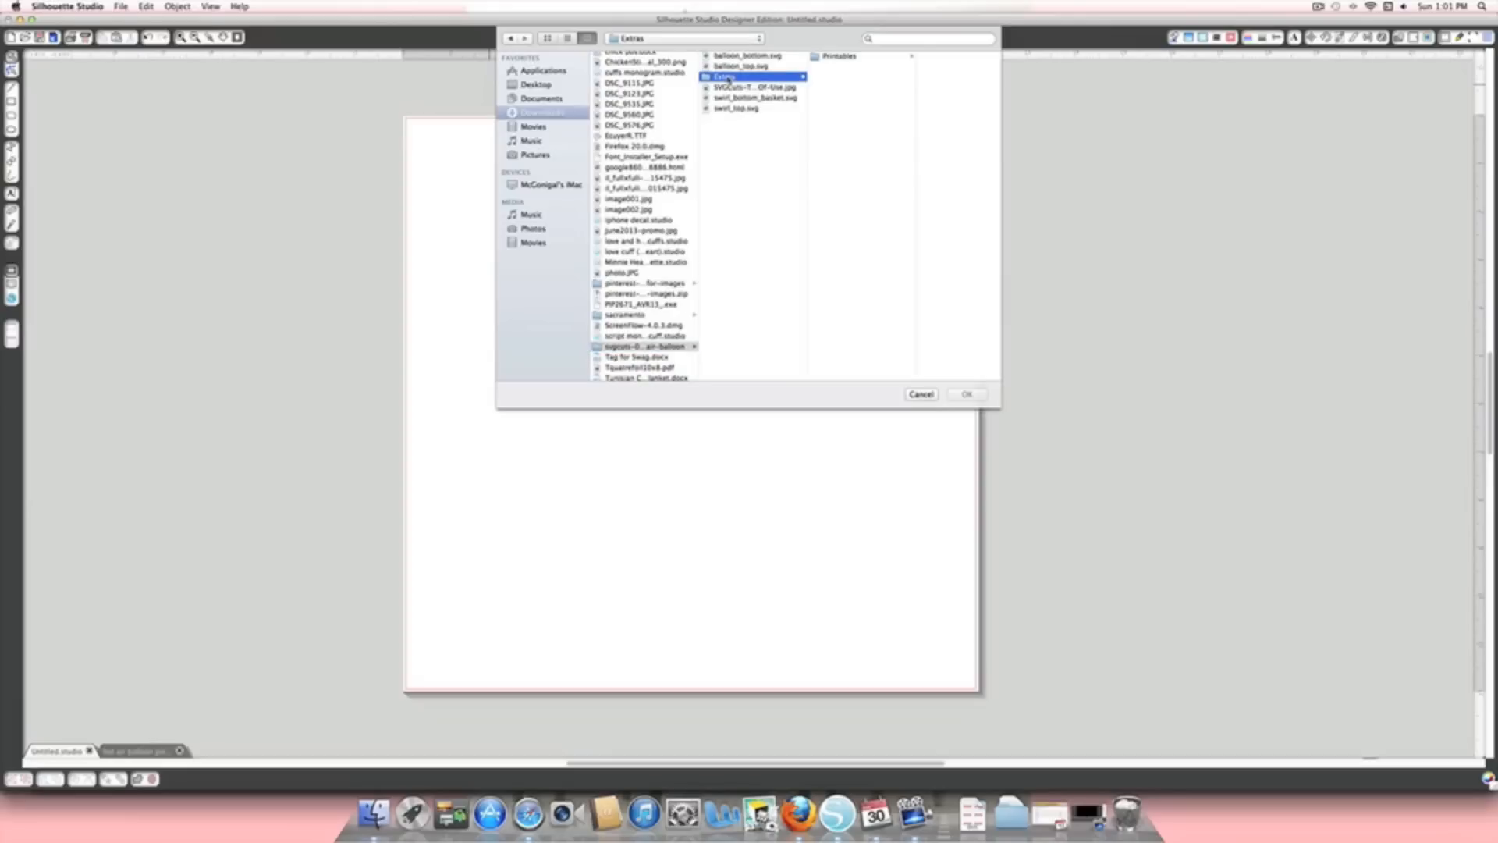
click(835, 58)
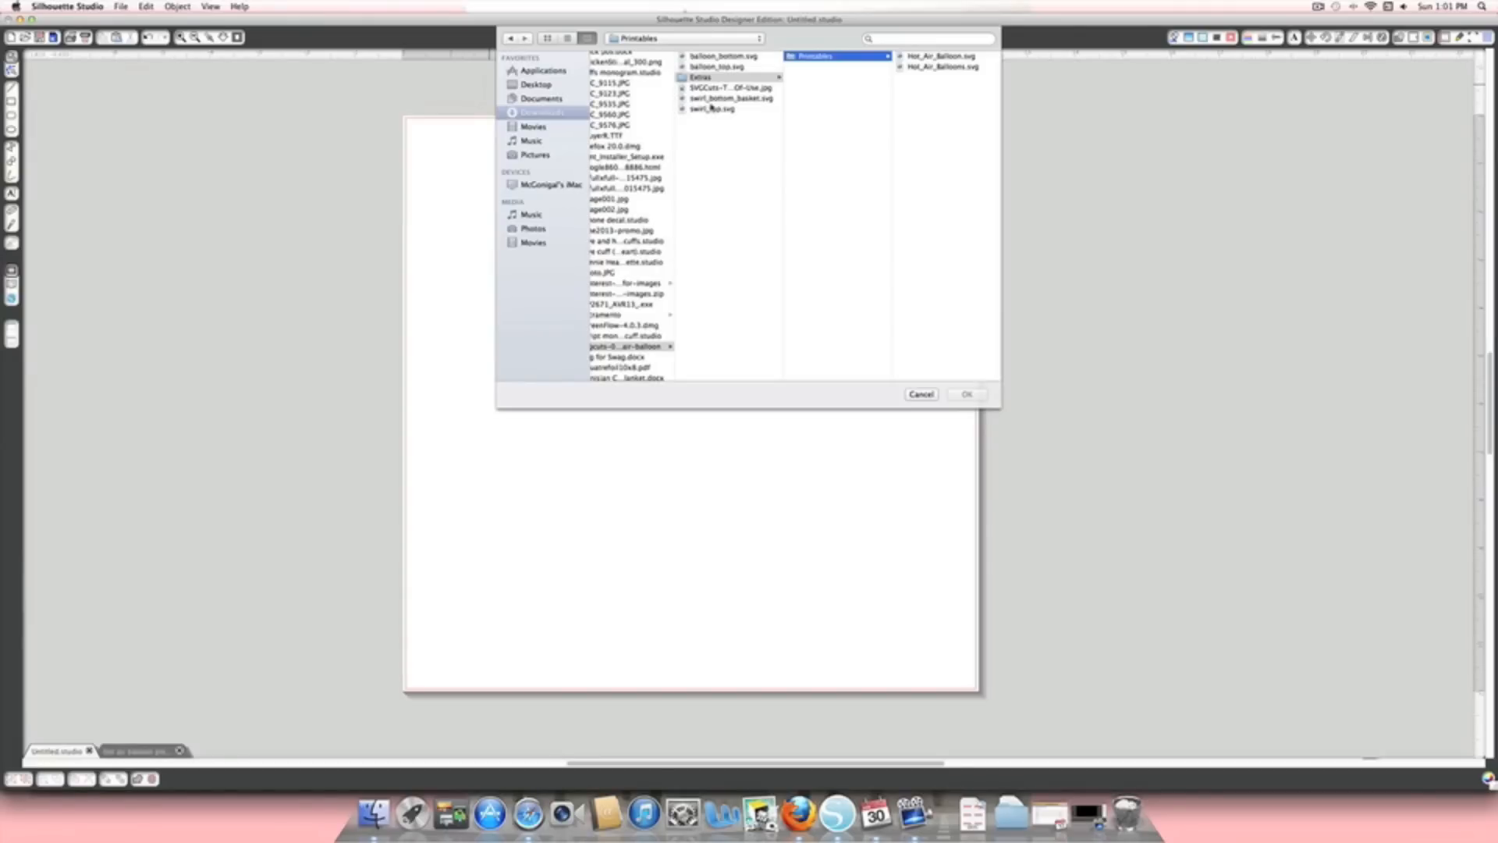
click(928, 393)
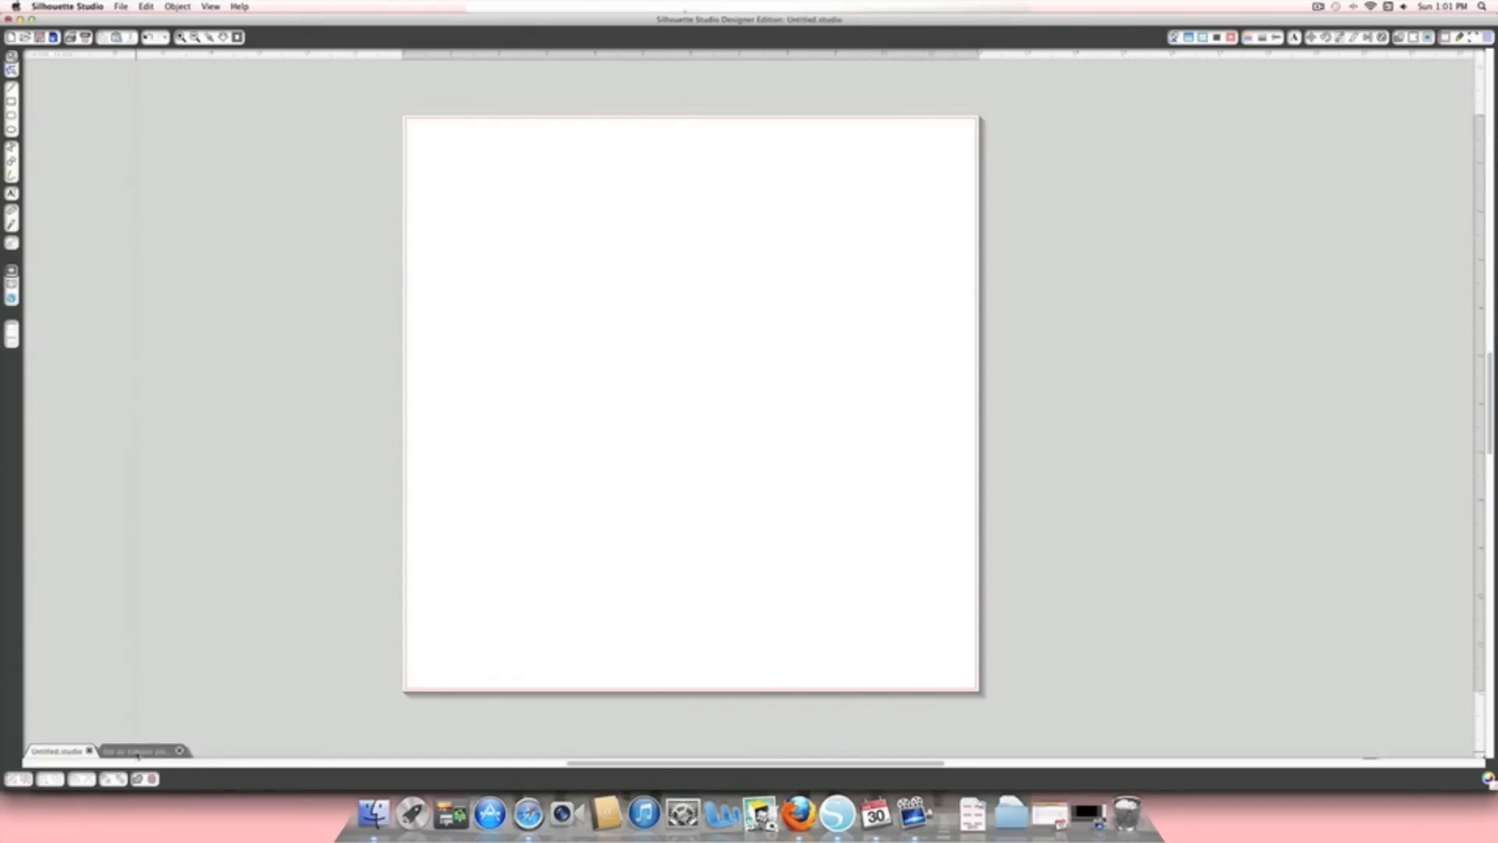
- In the open hot air balloon pieces document, fill the striped balloon with the lightest pink
click(137, 751)
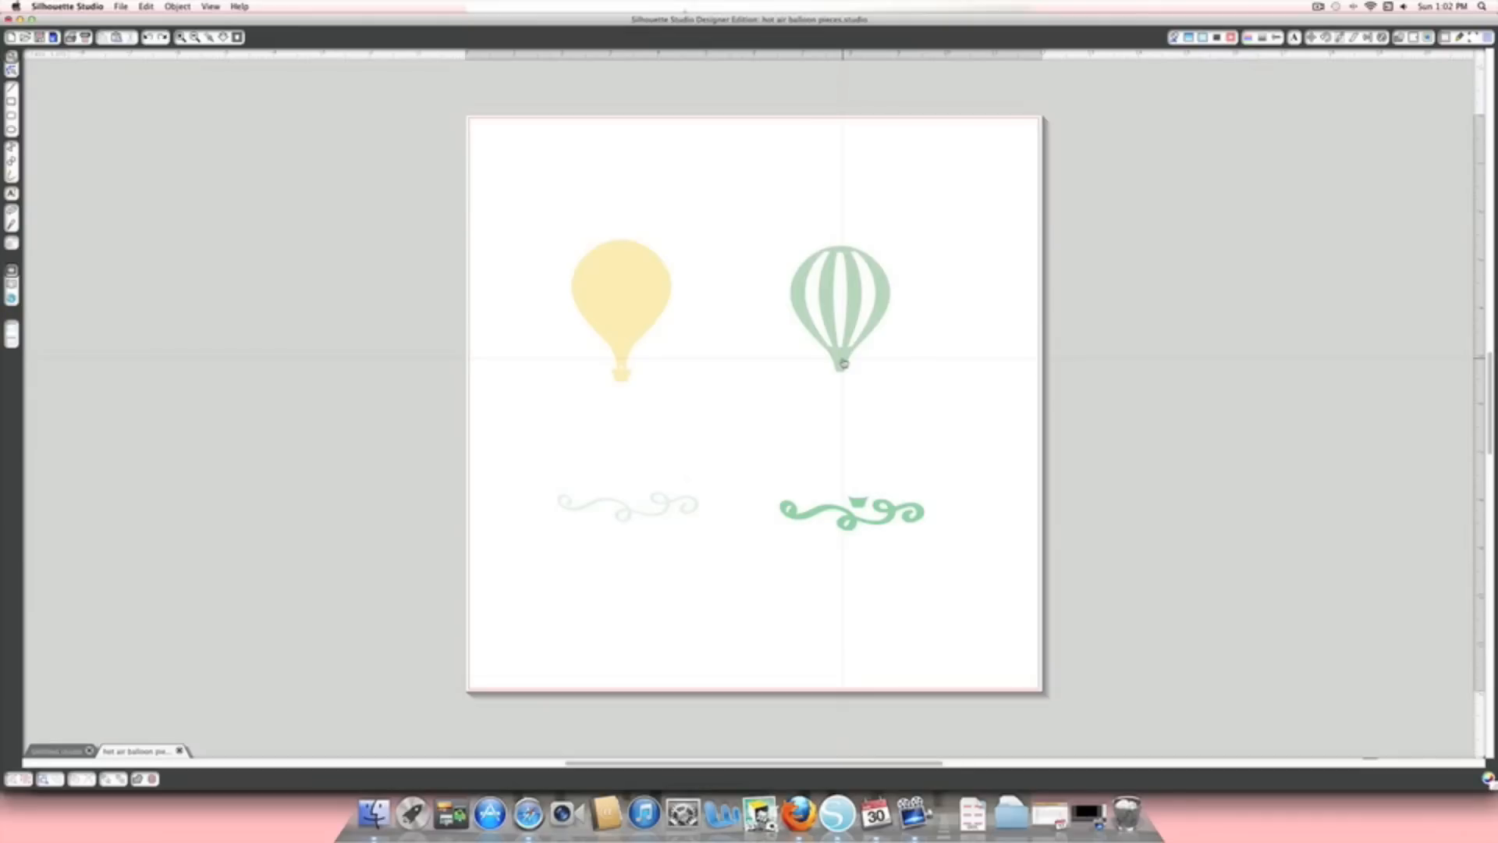
click(843, 362)
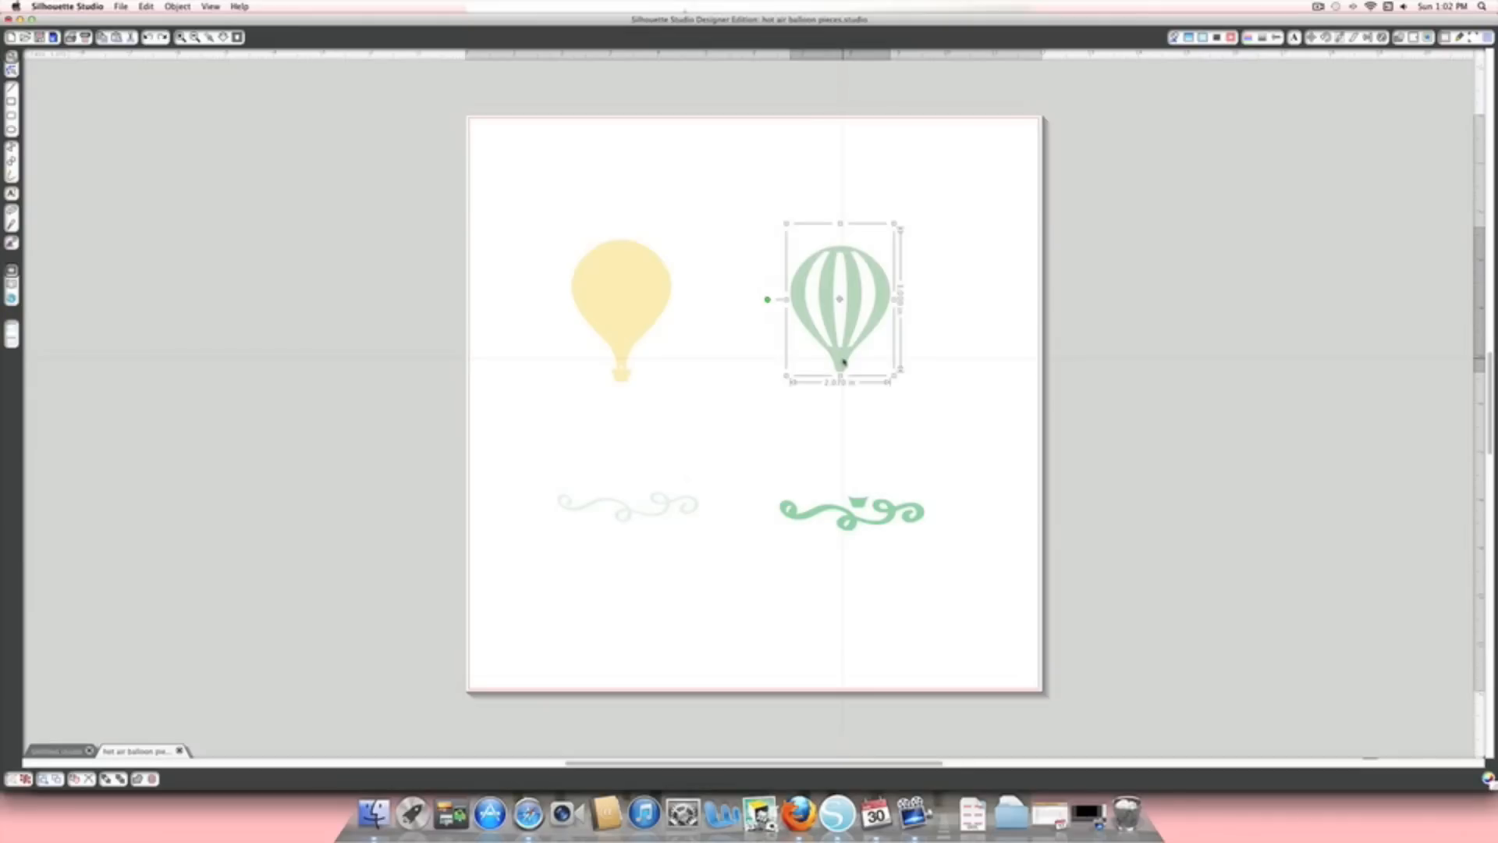
click(1173, 38)
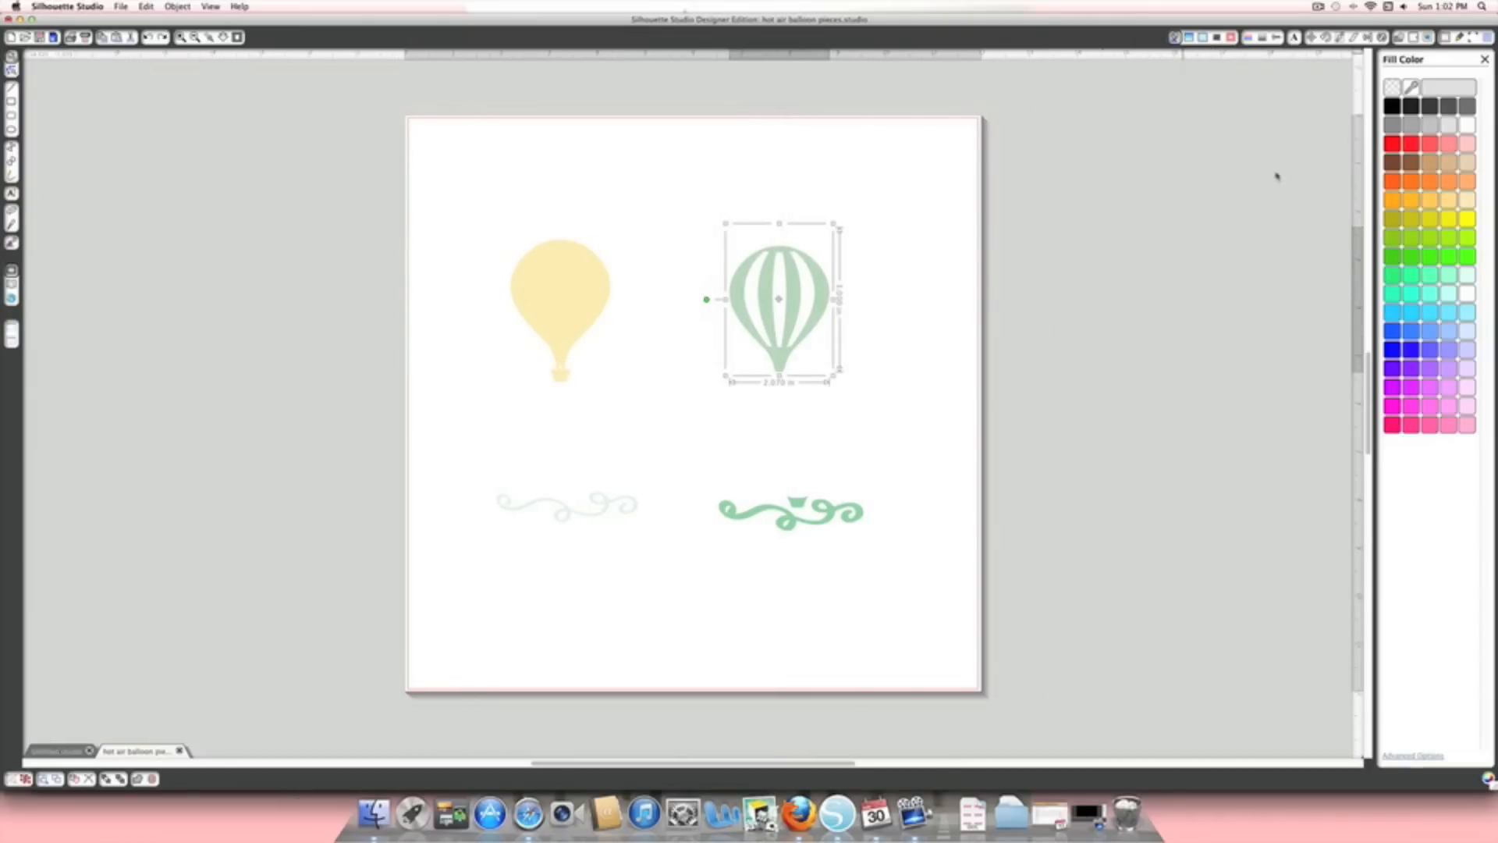
click(1467, 425)
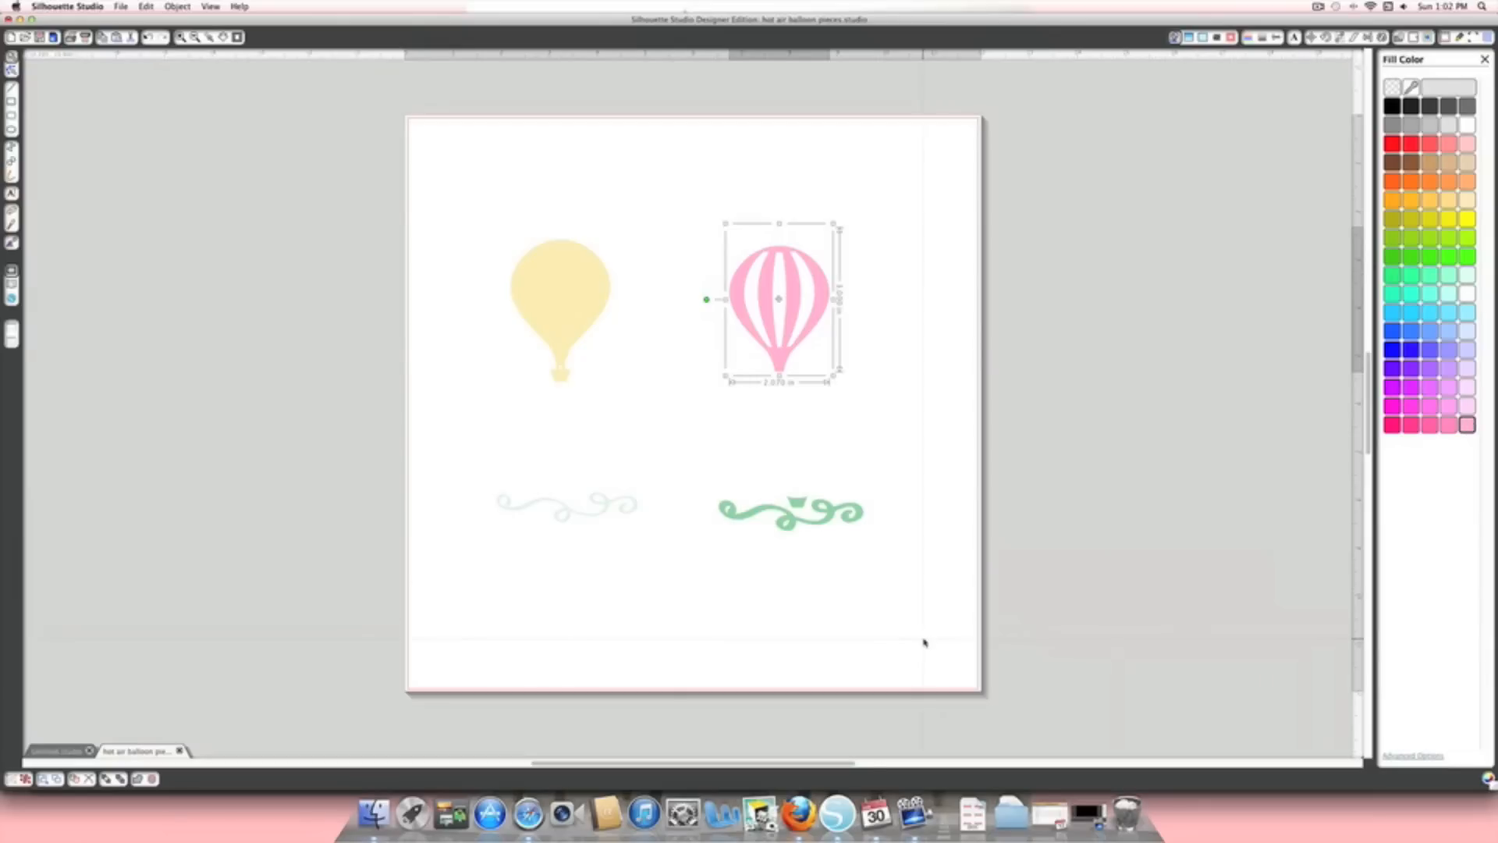
- Shift the dark green swirl-and-basket piece slightly right, duplicate it below, and move the copy farther down to leave a gap
drag(813, 529, 853, 528)
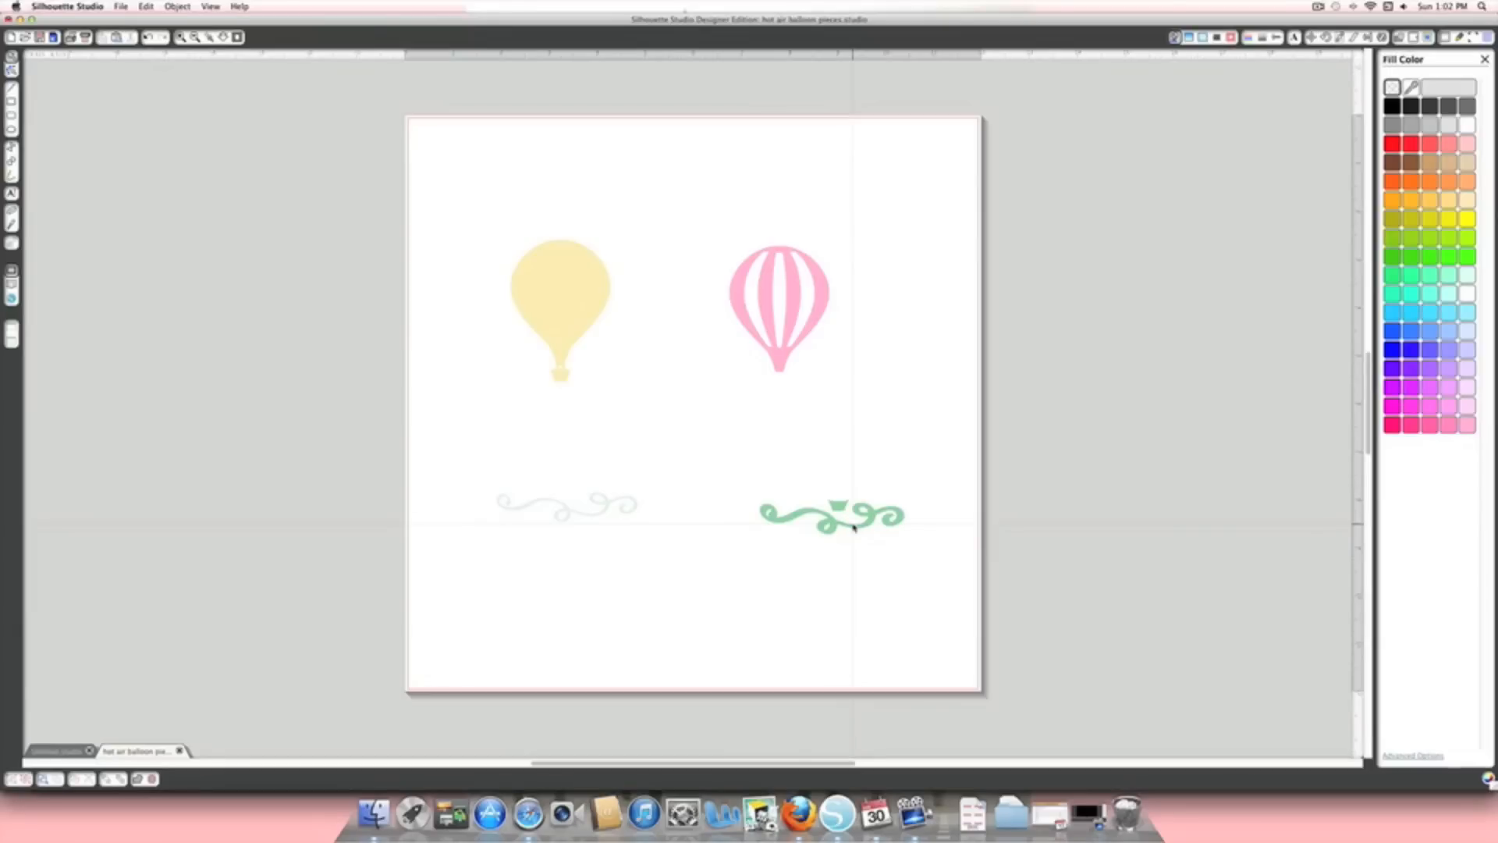
click(852, 528)
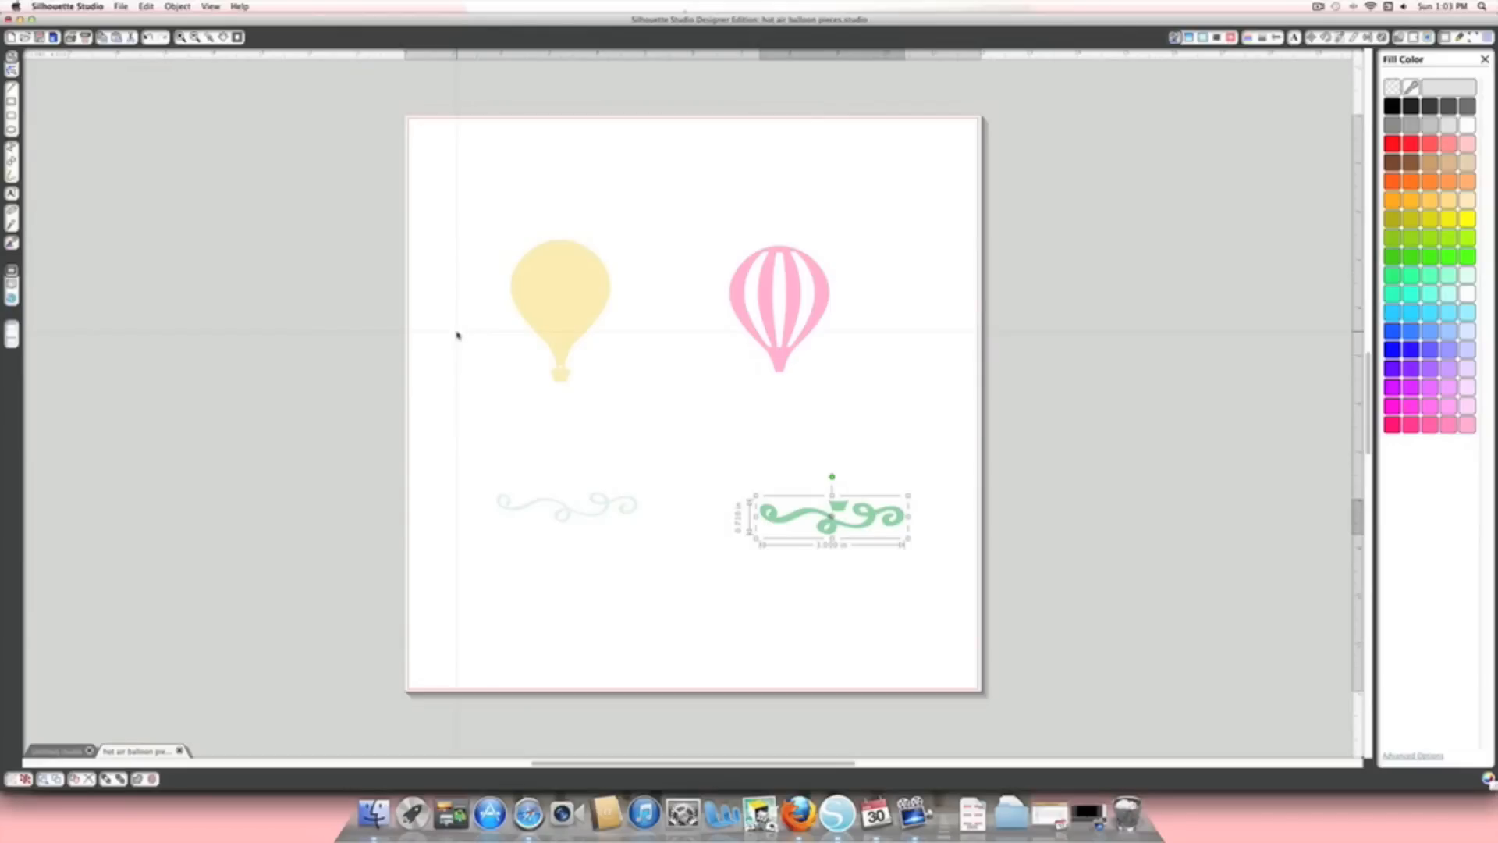
click(177, 6)
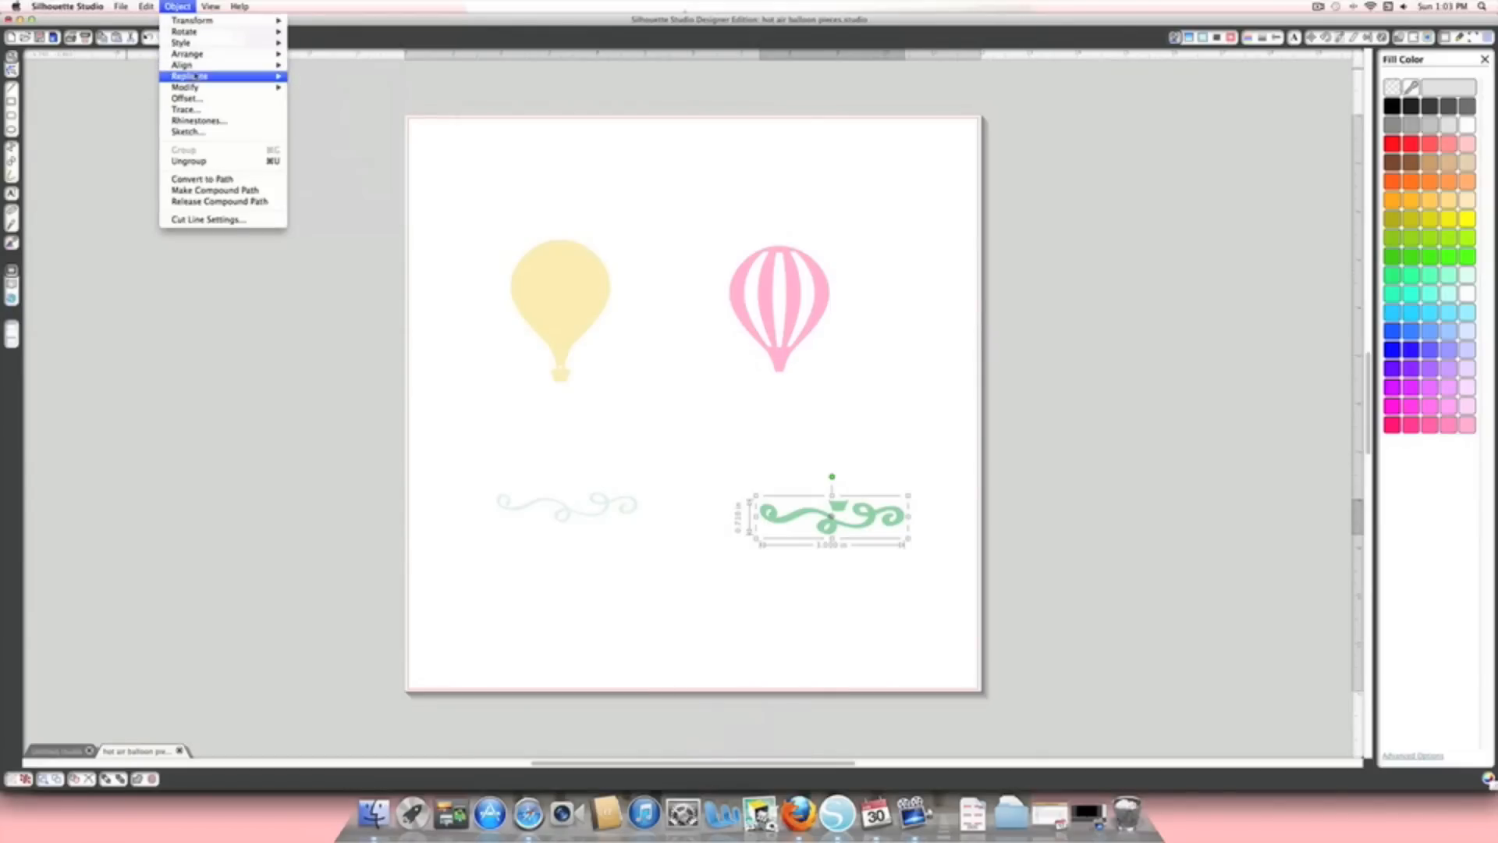
mouse_move(196, 76)
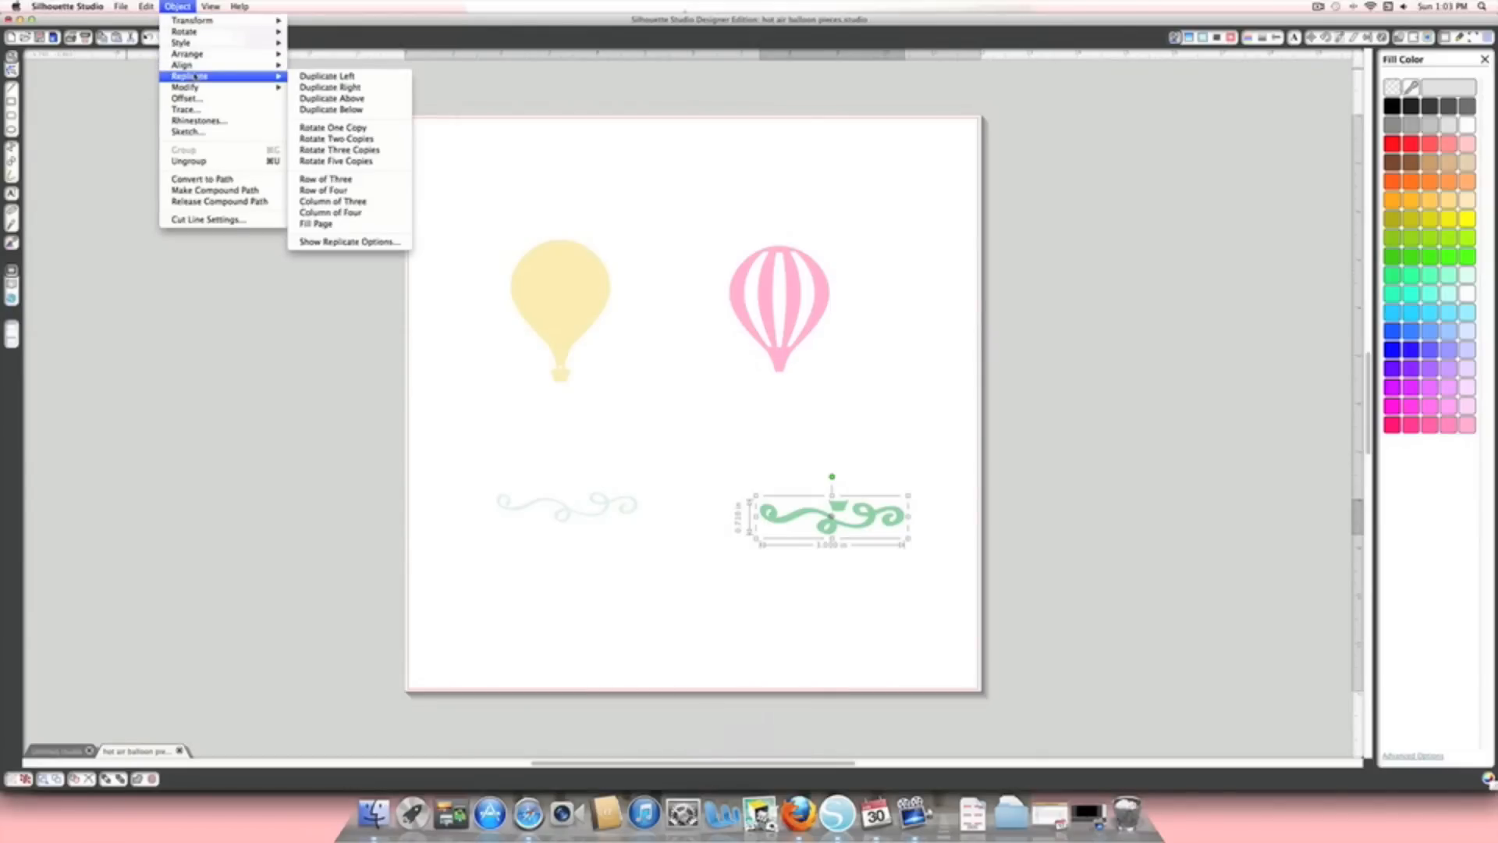
click(318, 110)
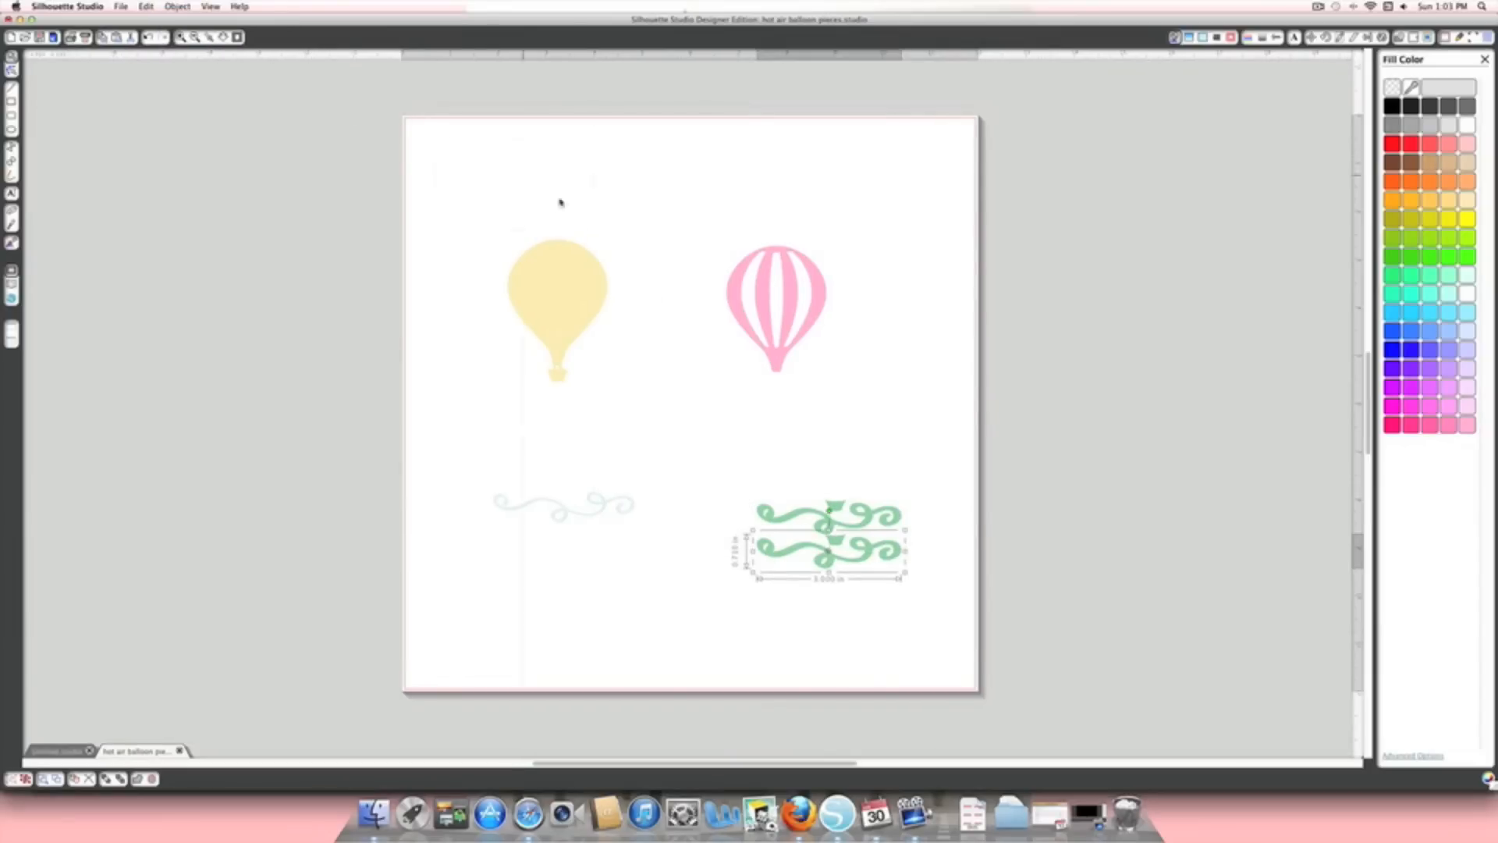
drag(826, 559, 829, 586)
click(717, 550)
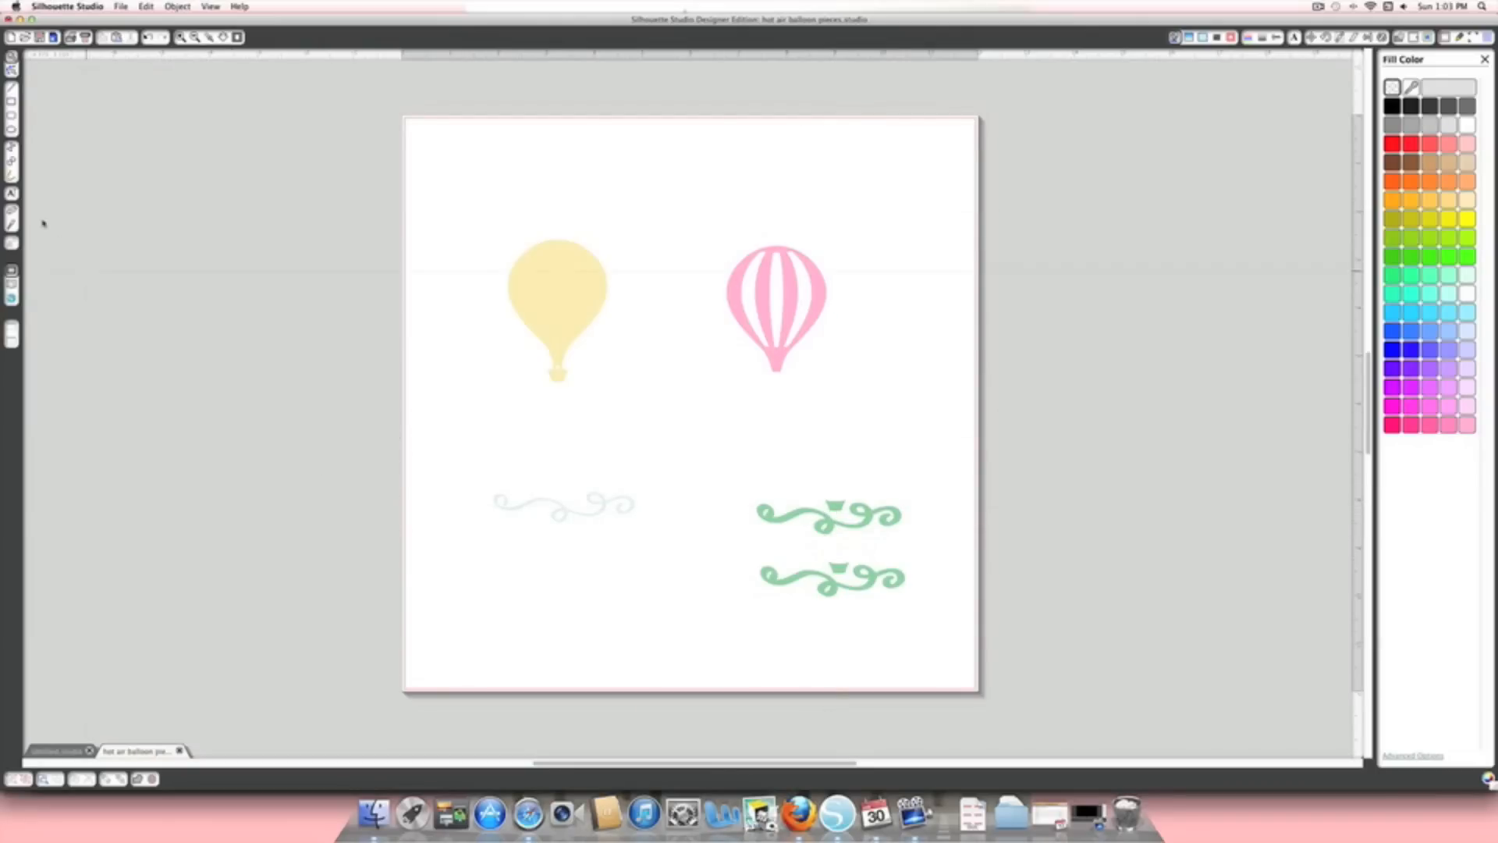
- Erase the basket from the upper green piece and the entire swirl from the lower copy, leaving only its basket
click(11, 212)
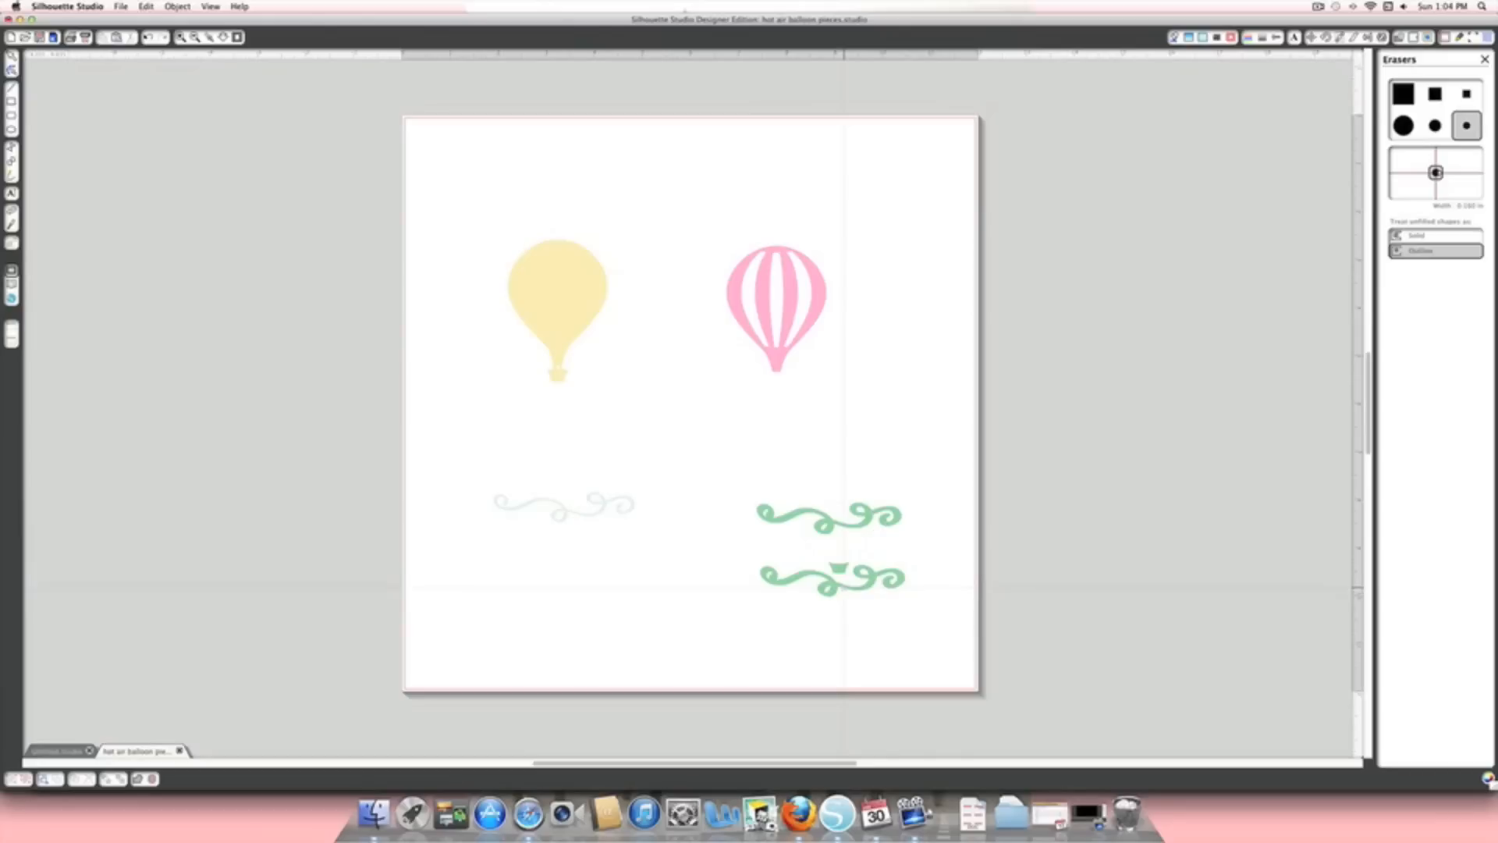
mouse_move(843, 586)
mouse_down()
mouse_move(863, 568)
mouse_move(862, 585)
mouse_move(900, 574)
mouse_move(873, 575)
mouse_up()
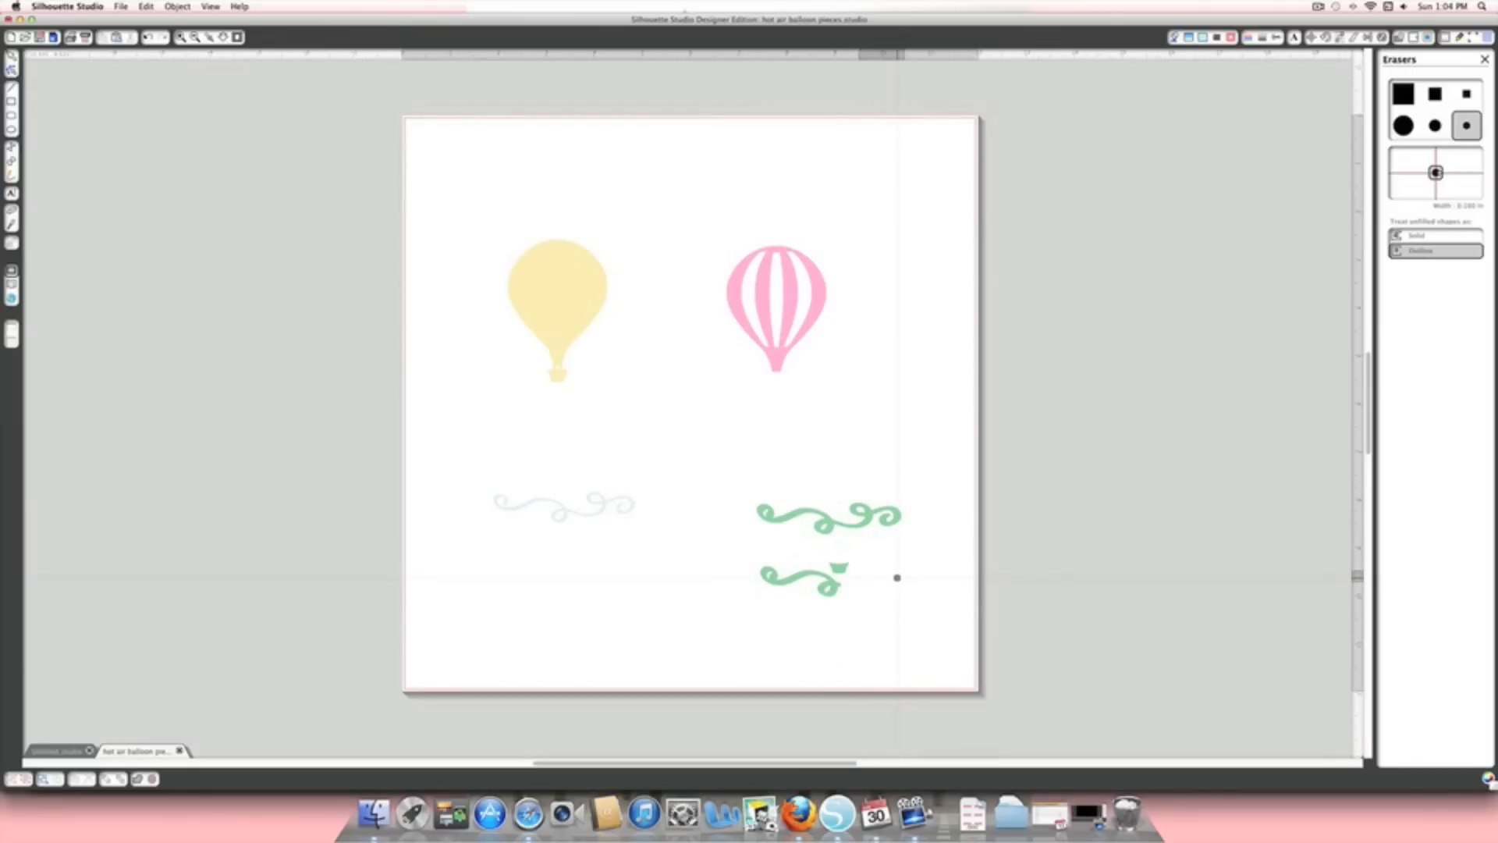
mouse_move(833, 587)
mouse_down()
mouse_move(761, 567)
mouse_move(784, 582)
mouse_move(815, 571)
mouse_move(772, 582)
mouse_up()
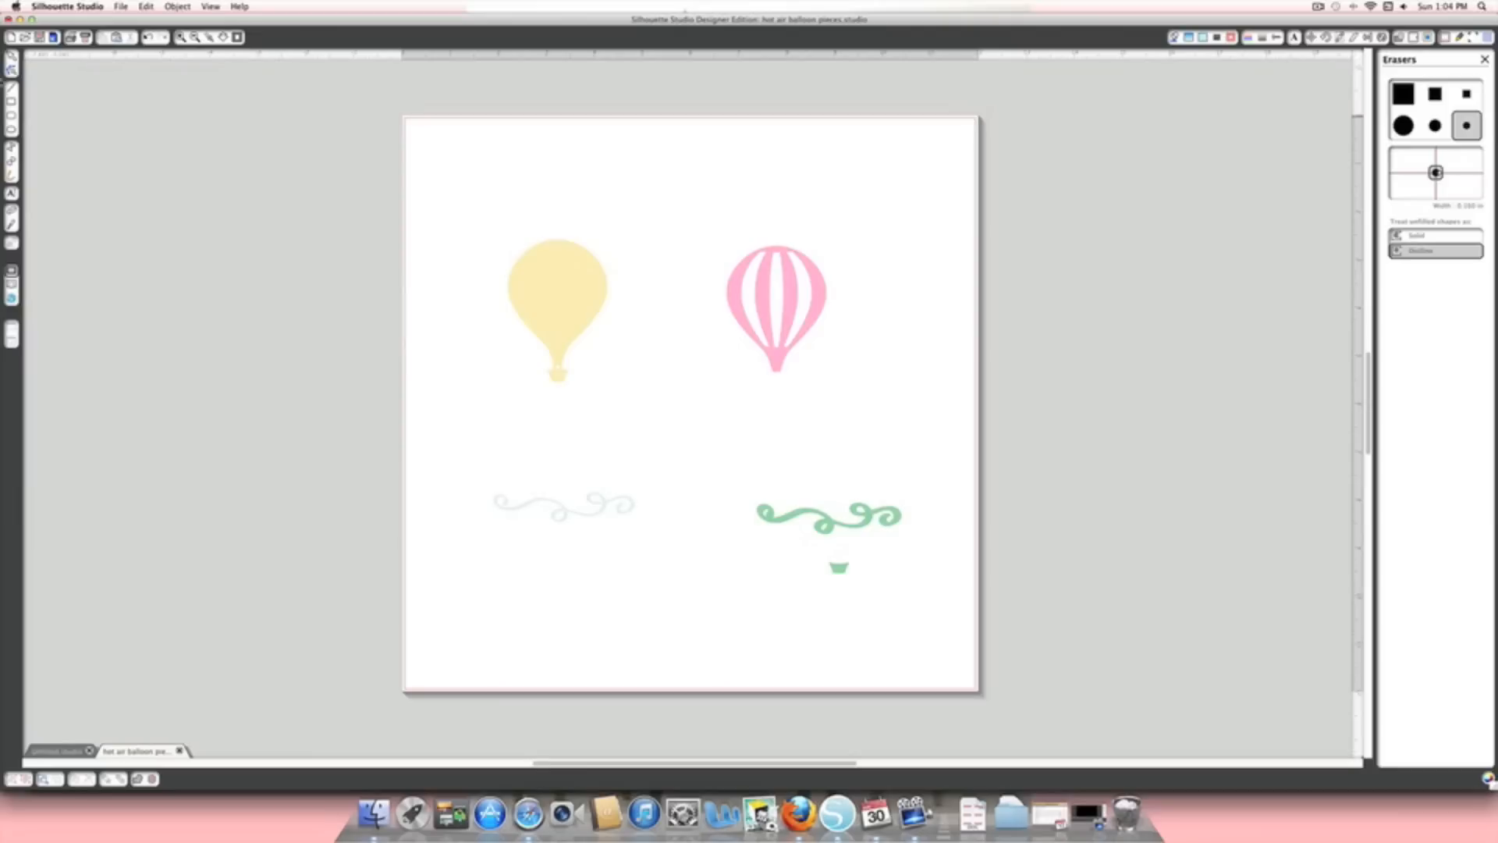
click(11, 59)
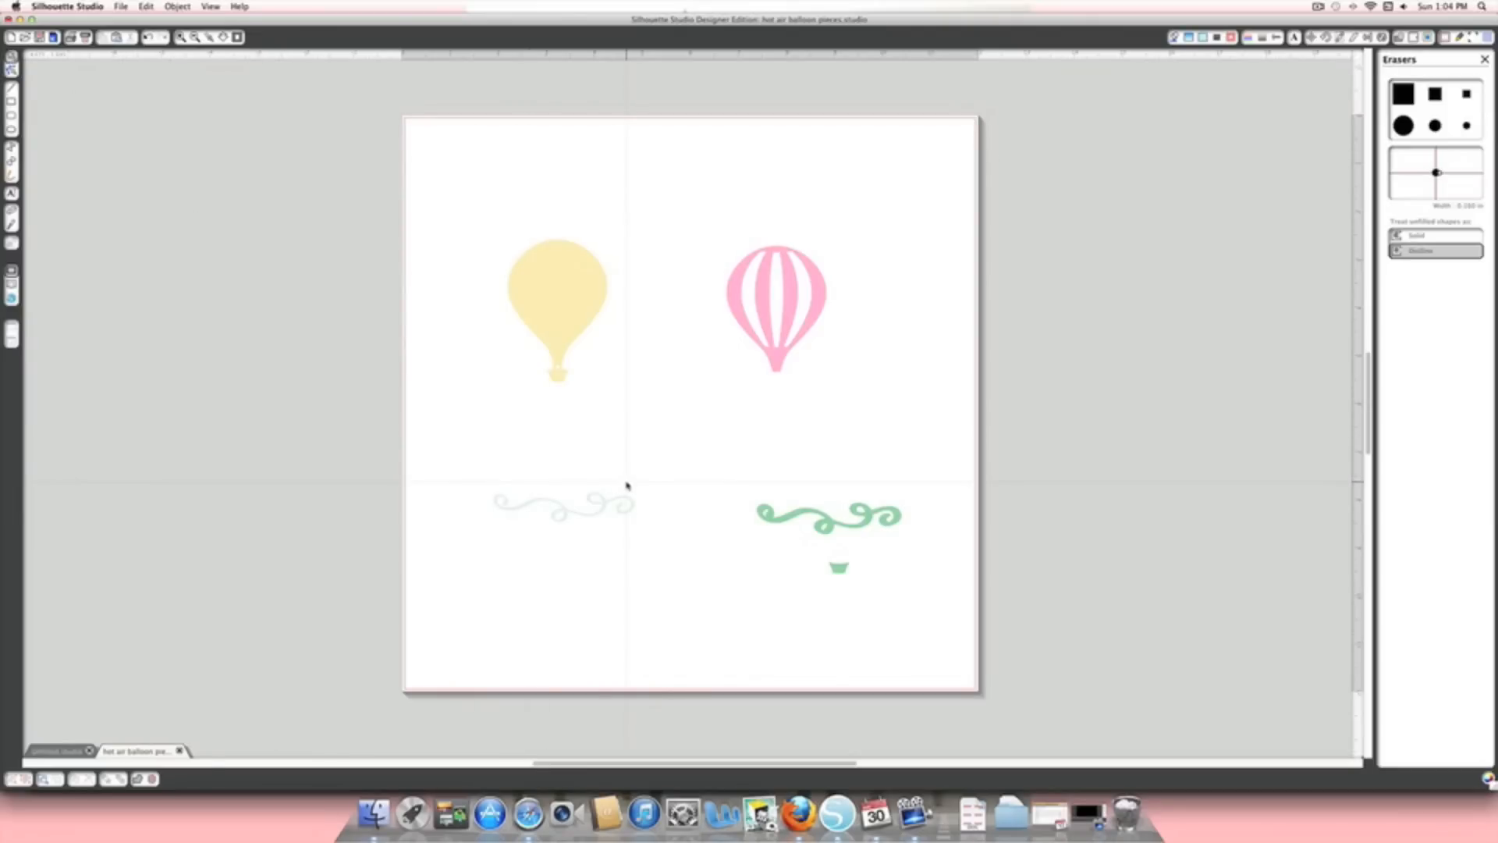
- Assemble the balloon by layering the pink stripes, dark green swirl, pale swirl and green basket over the yellow balloon base
drag(827, 521, 794, 478)
drag(839, 567, 819, 578)
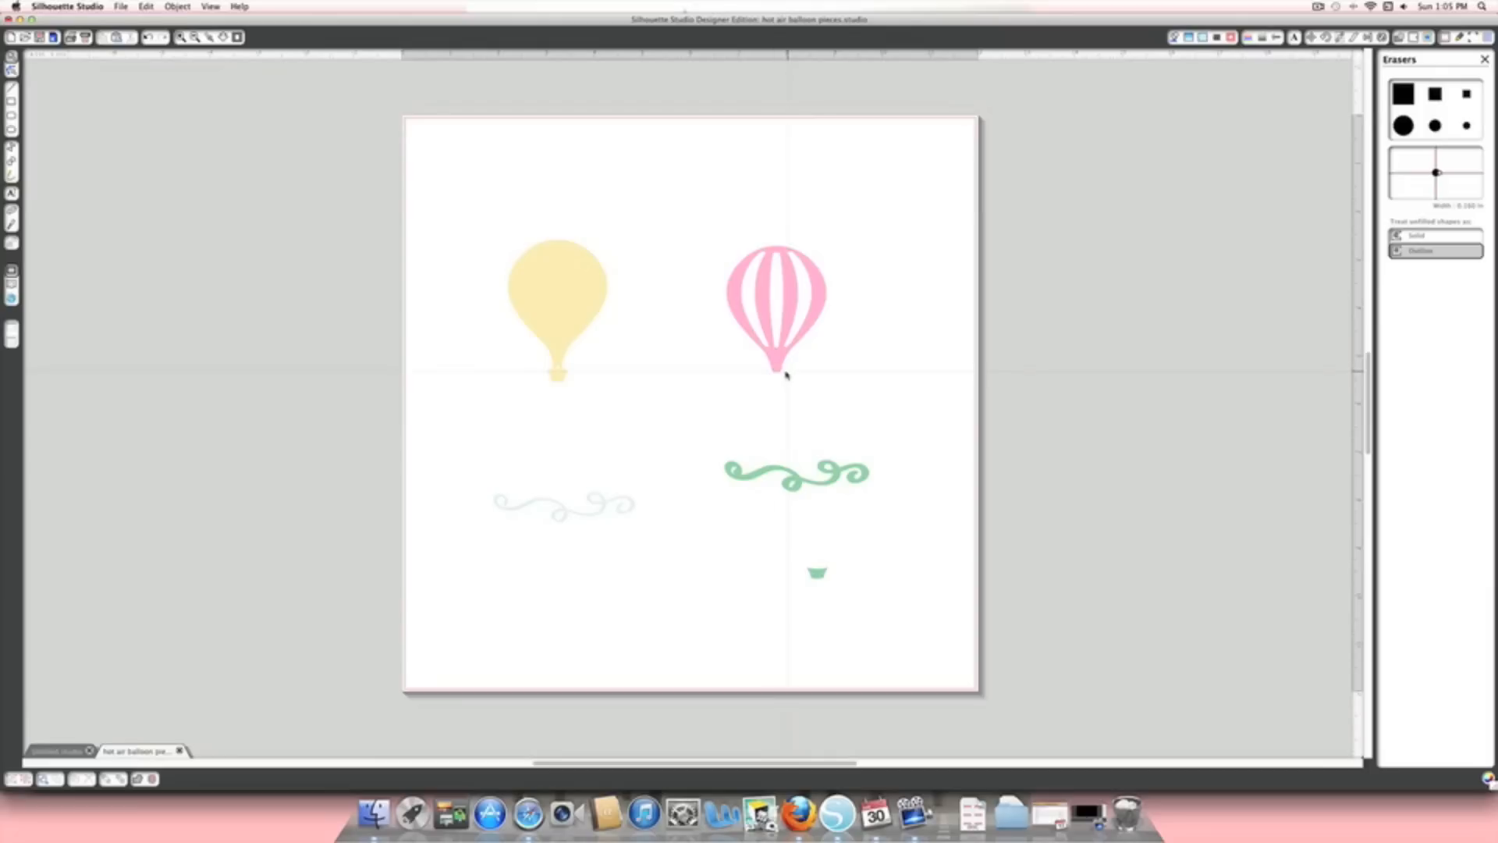
drag(776, 362, 558, 355)
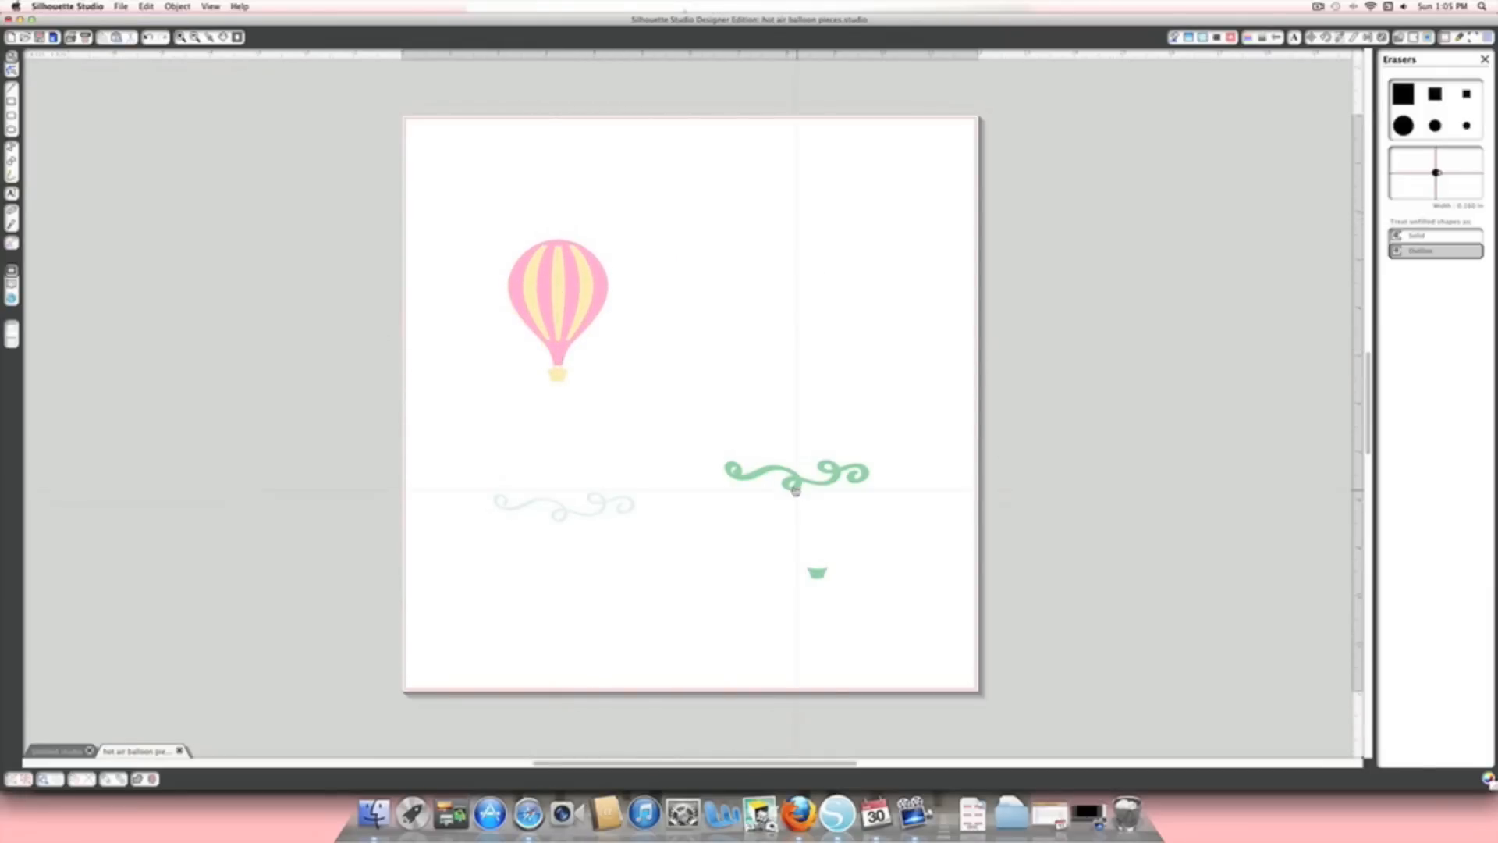
drag(792, 479, 558, 318)
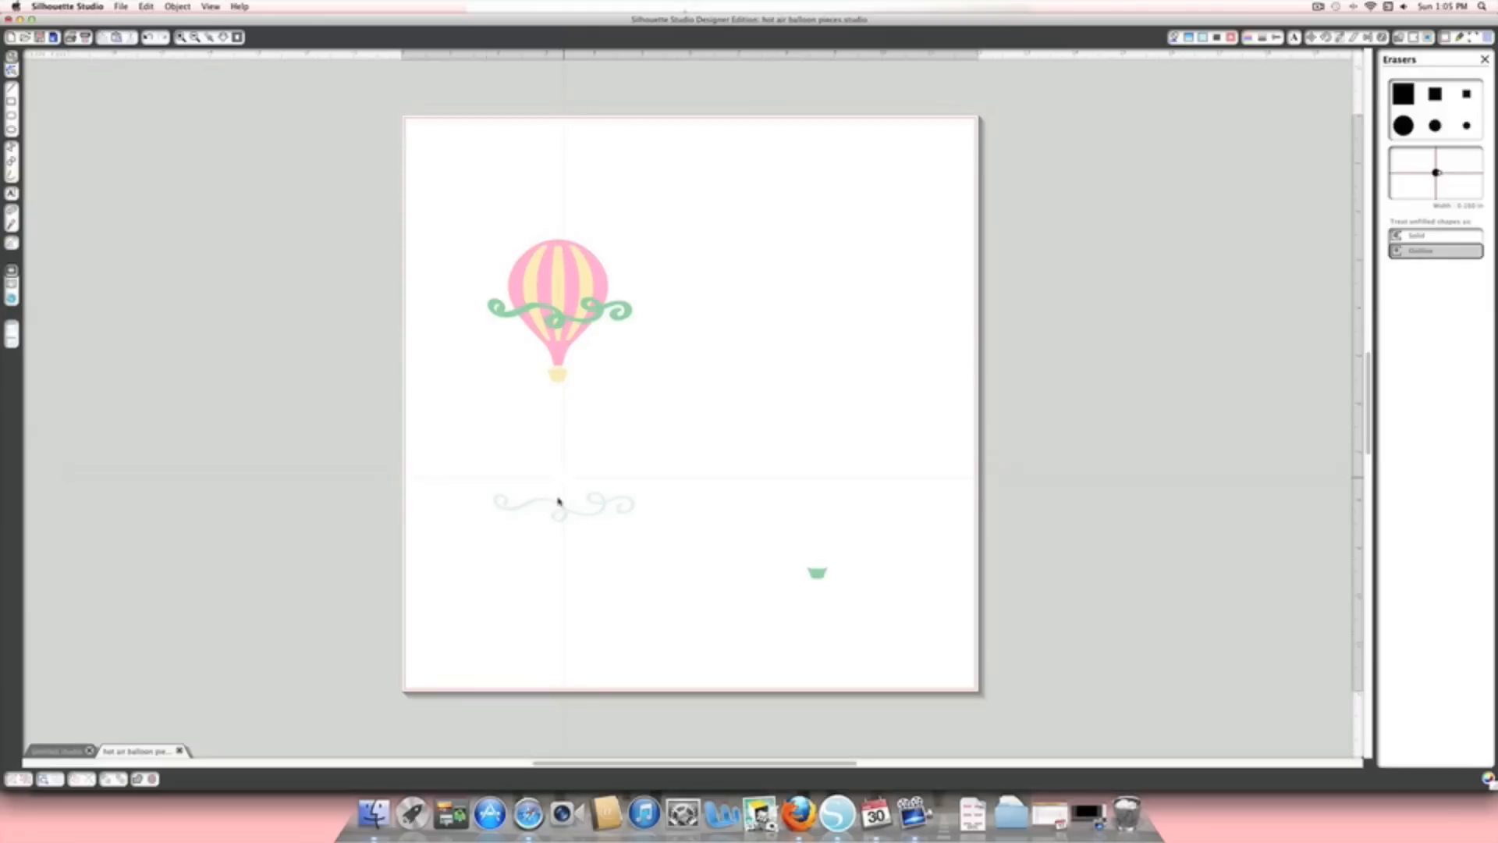
drag(563, 507, 561, 319)
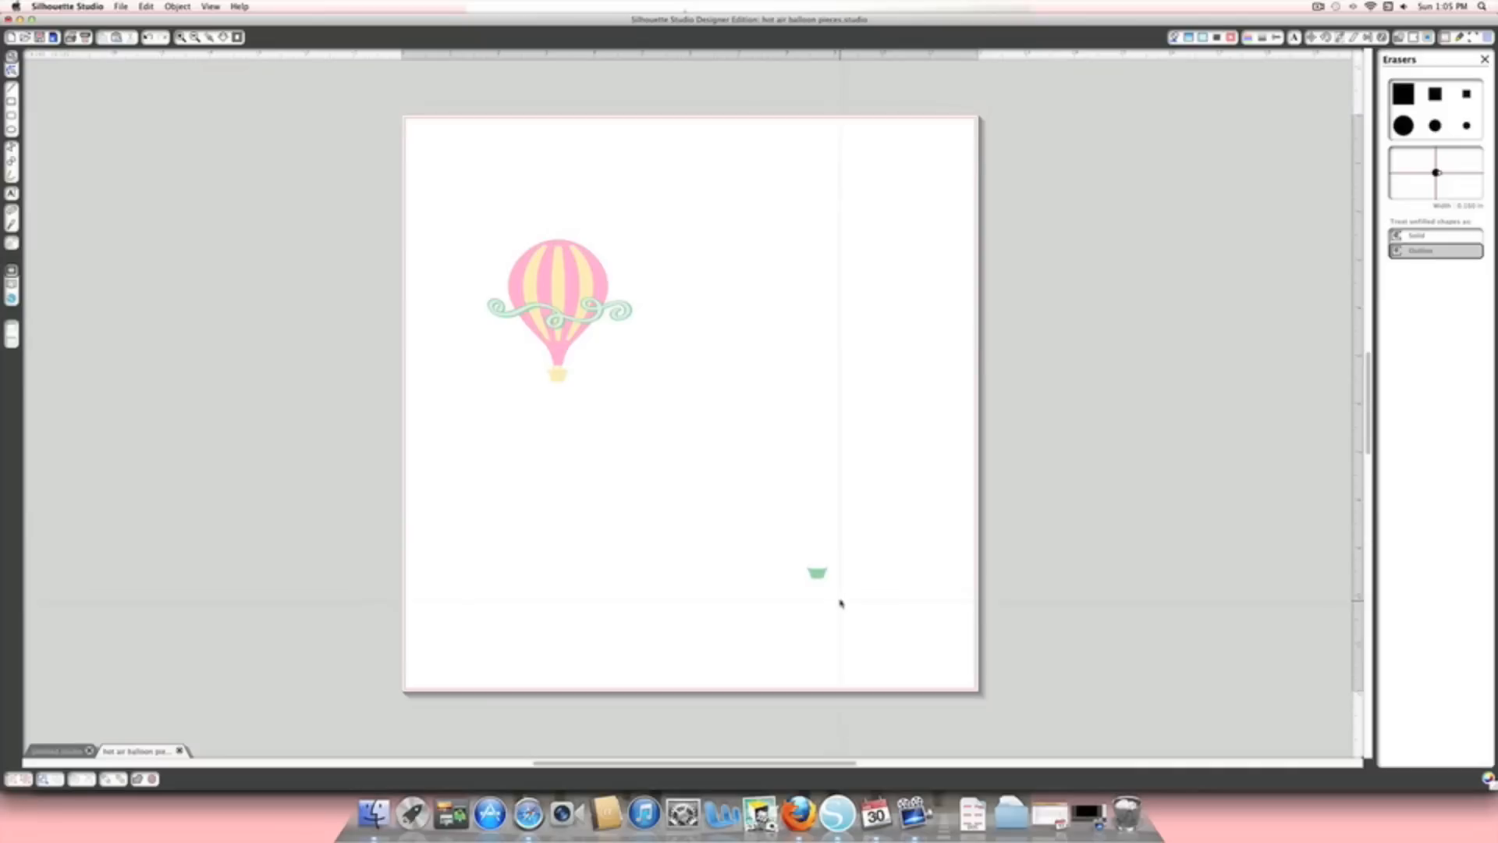
mouse_move(816, 574)
mouse_down()
mouse_move(612, 508)
mouse_move(561, 381)
mouse_up()
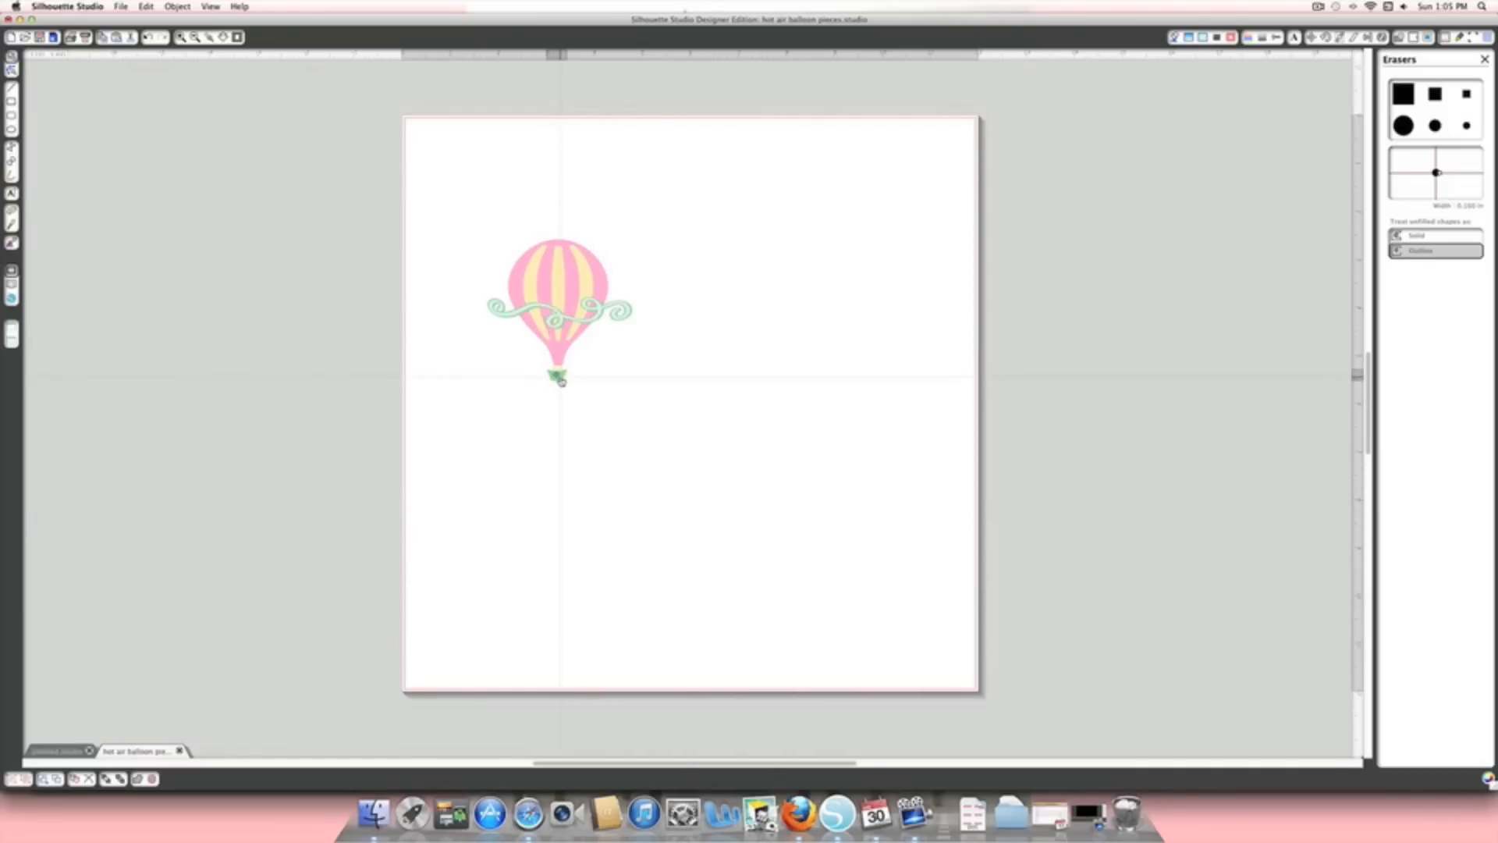
drag(561, 380, 561, 380)
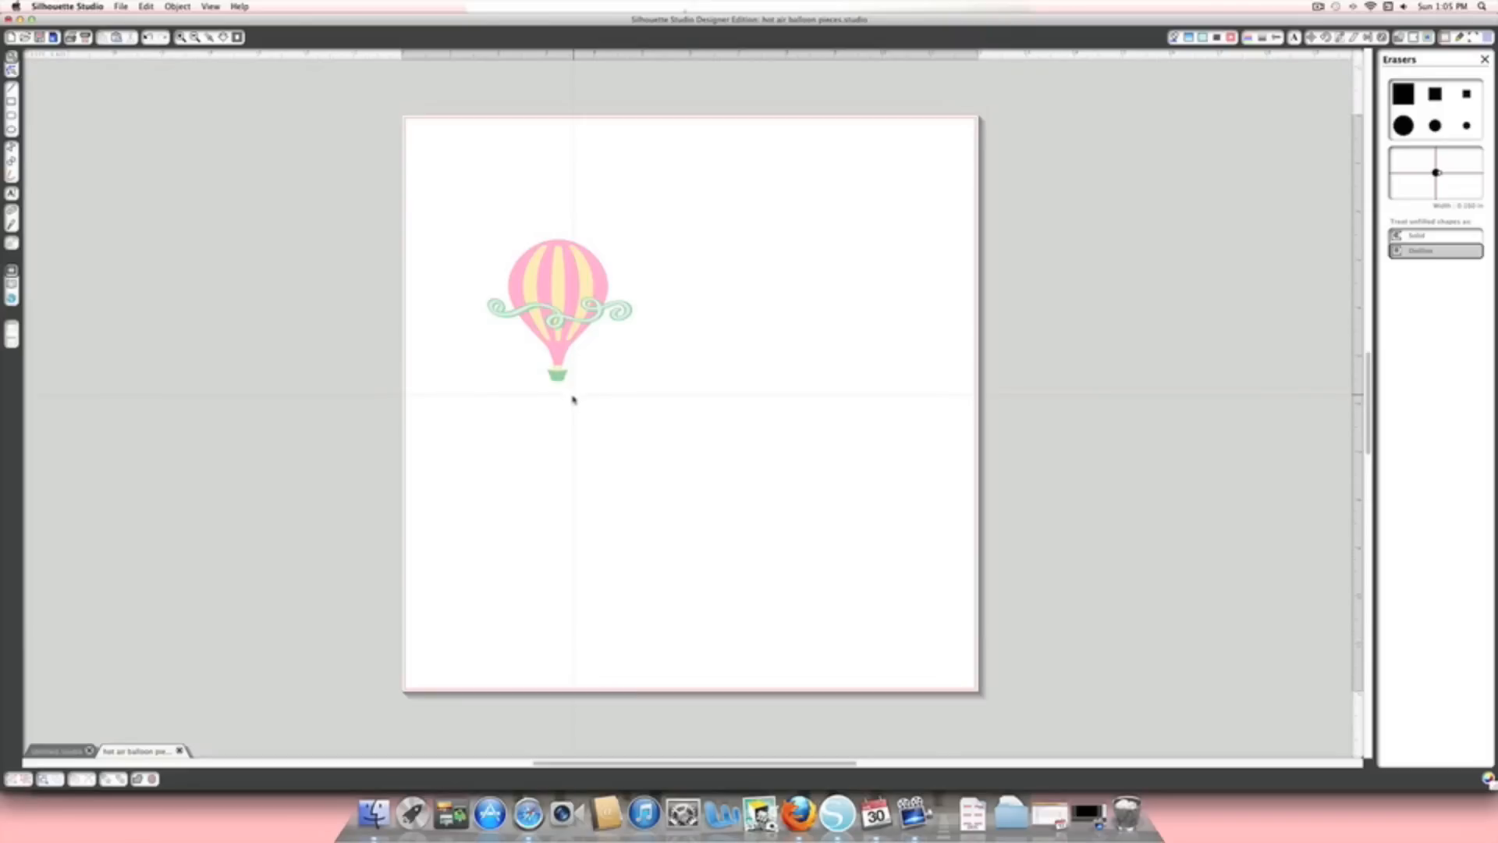
- Group all the balloon pieces and enlarge the group proportionally to about 6 in wide
click(146, 7)
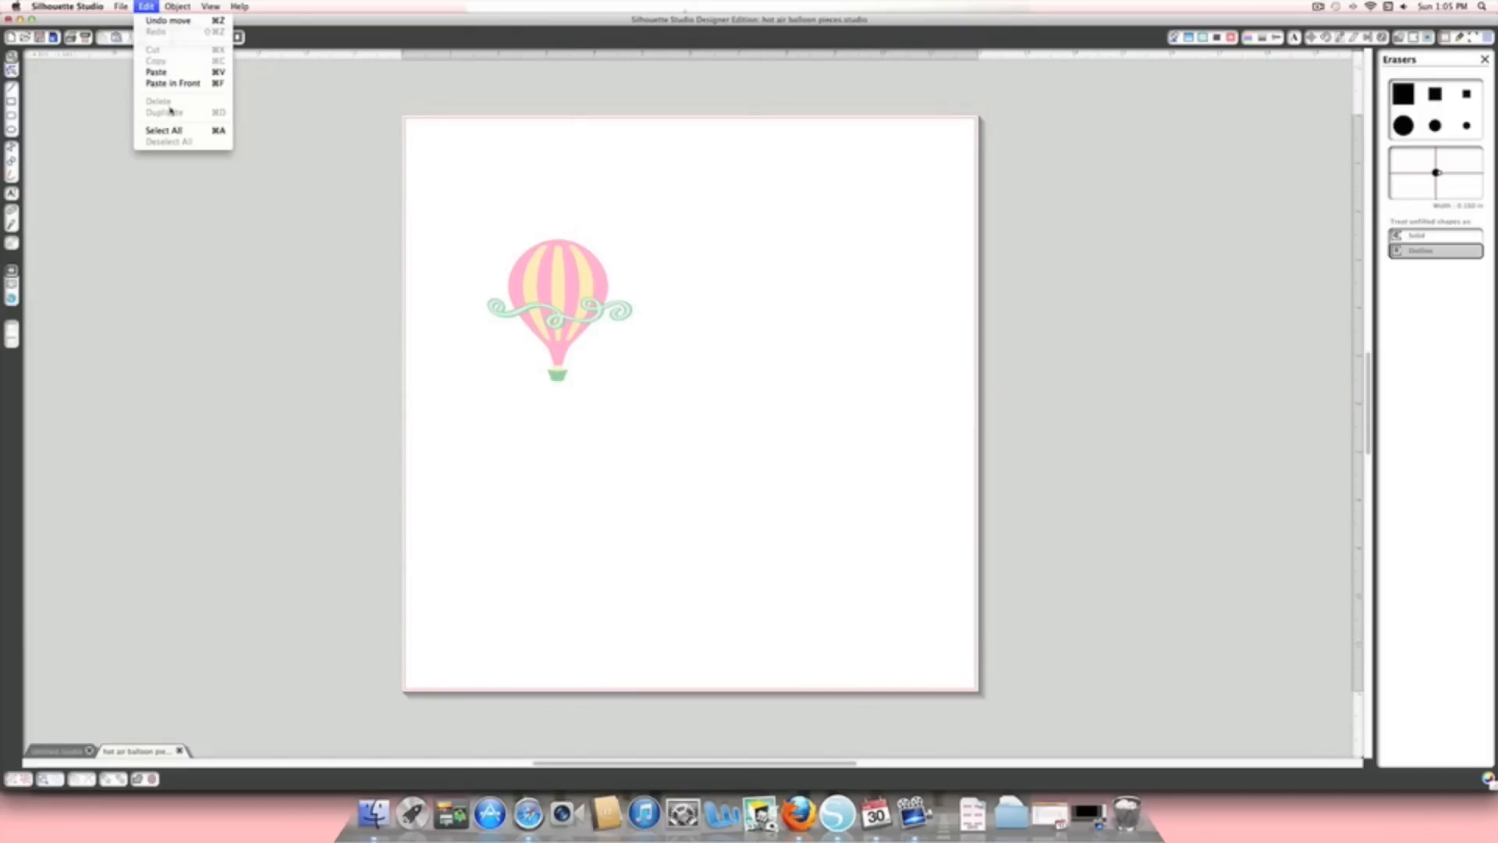
click(162, 134)
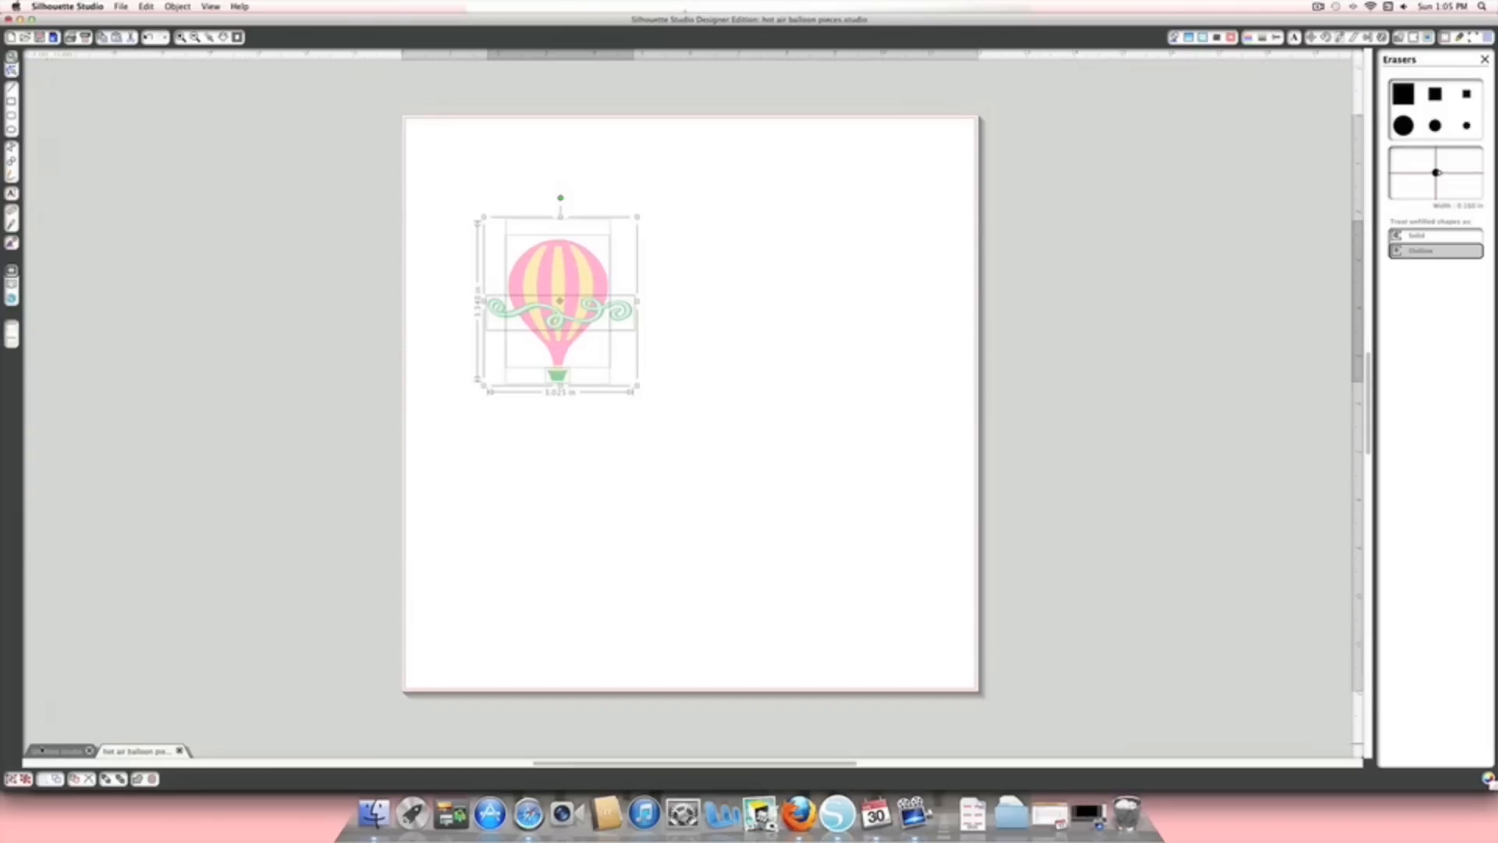
click(14, 780)
mouse_move(558, 349)
mouse_down()
mouse_move(618, 356)
mouse_move(559, 340)
mouse_up()
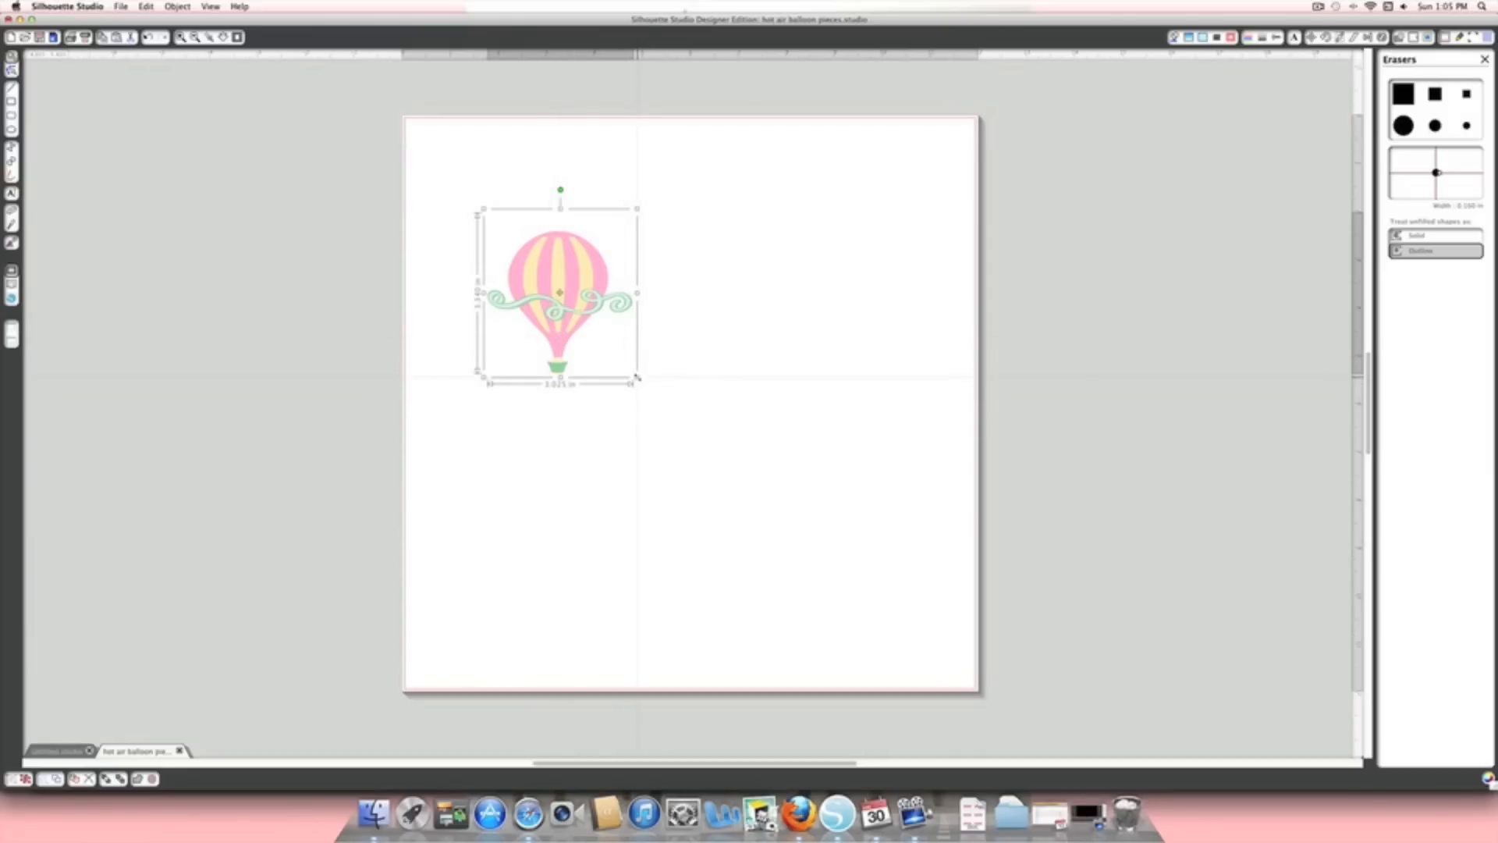
drag(637, 378, 768, 491)
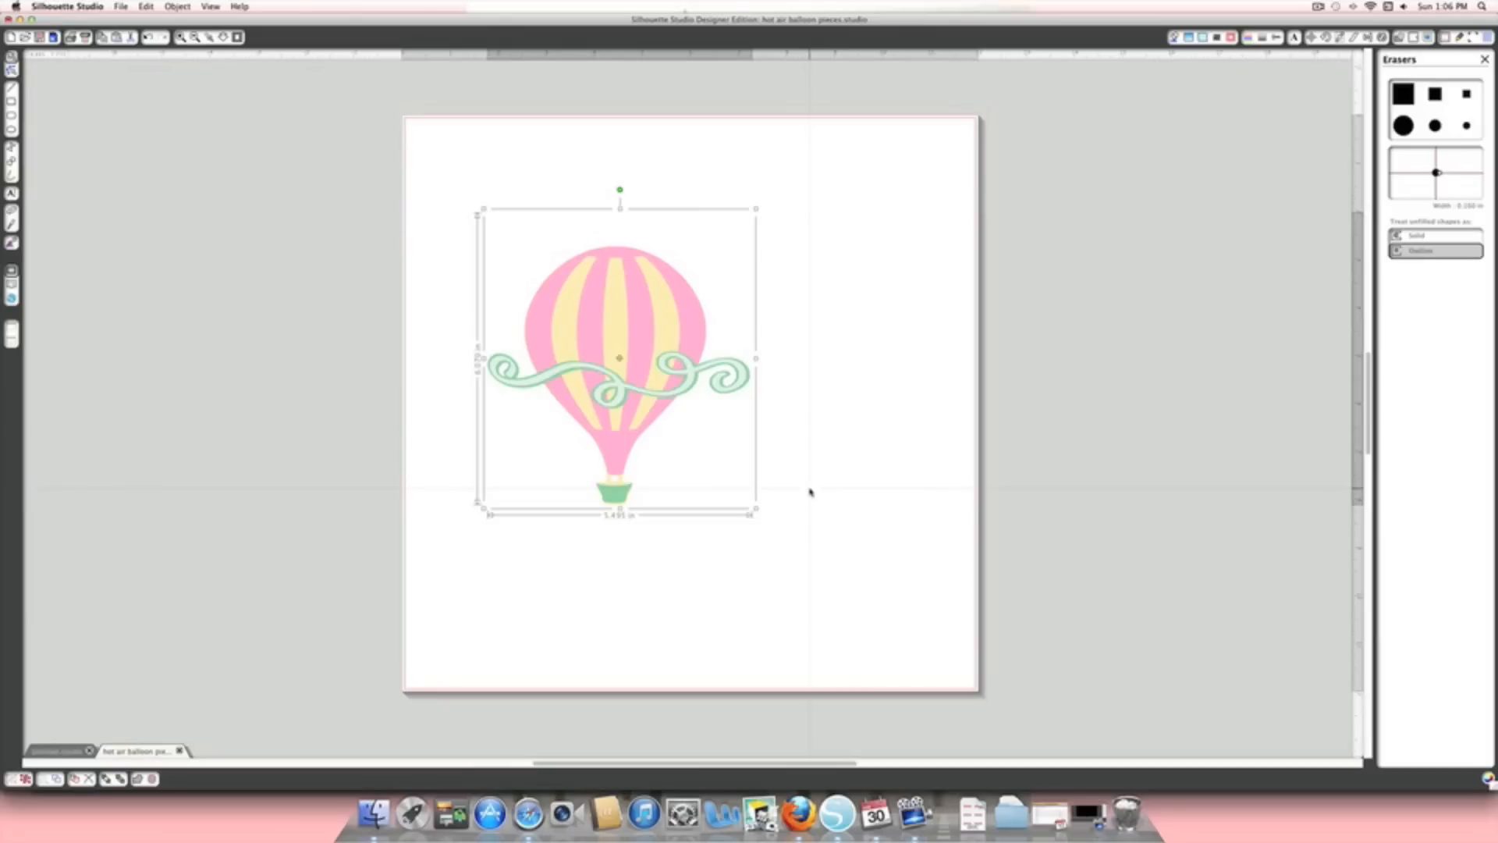
drag(755, 509, 792, 528)
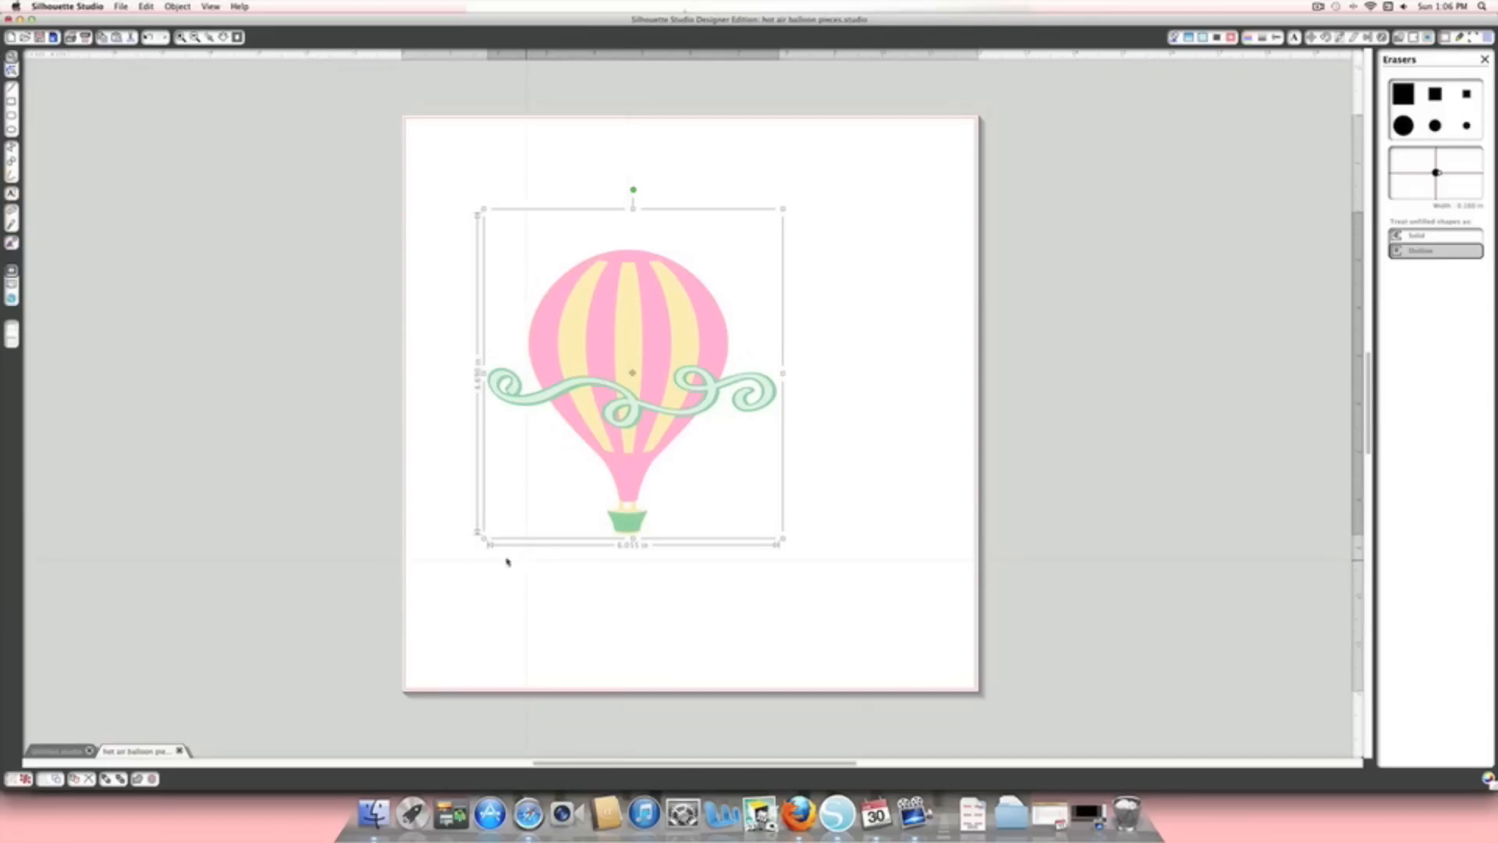
- Ungroup the enlarged balloon and nudge the green basket slightly on its yellow base
click(23, 780)
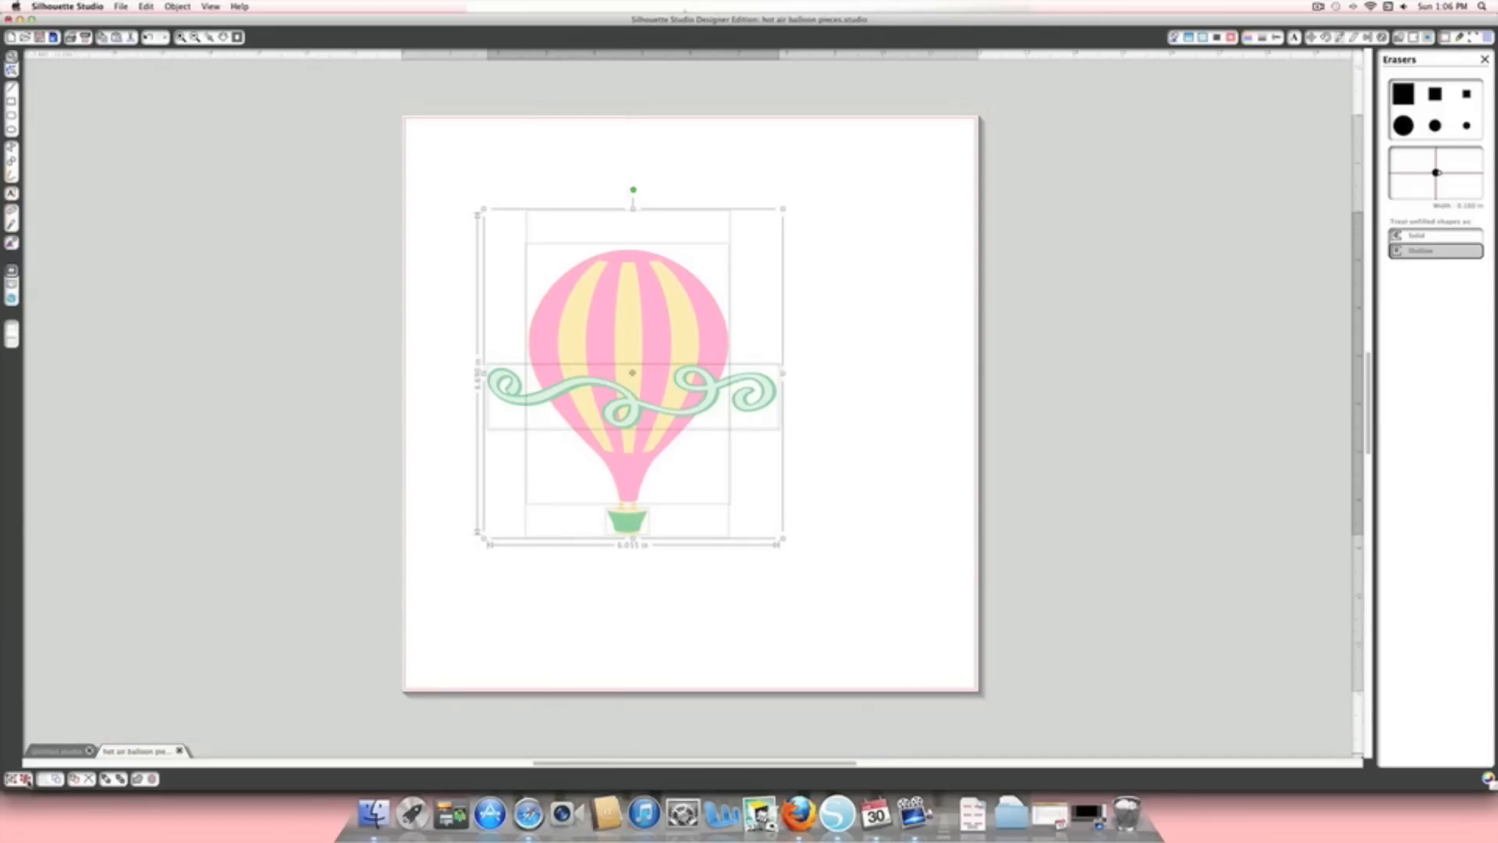
click(545, 624)
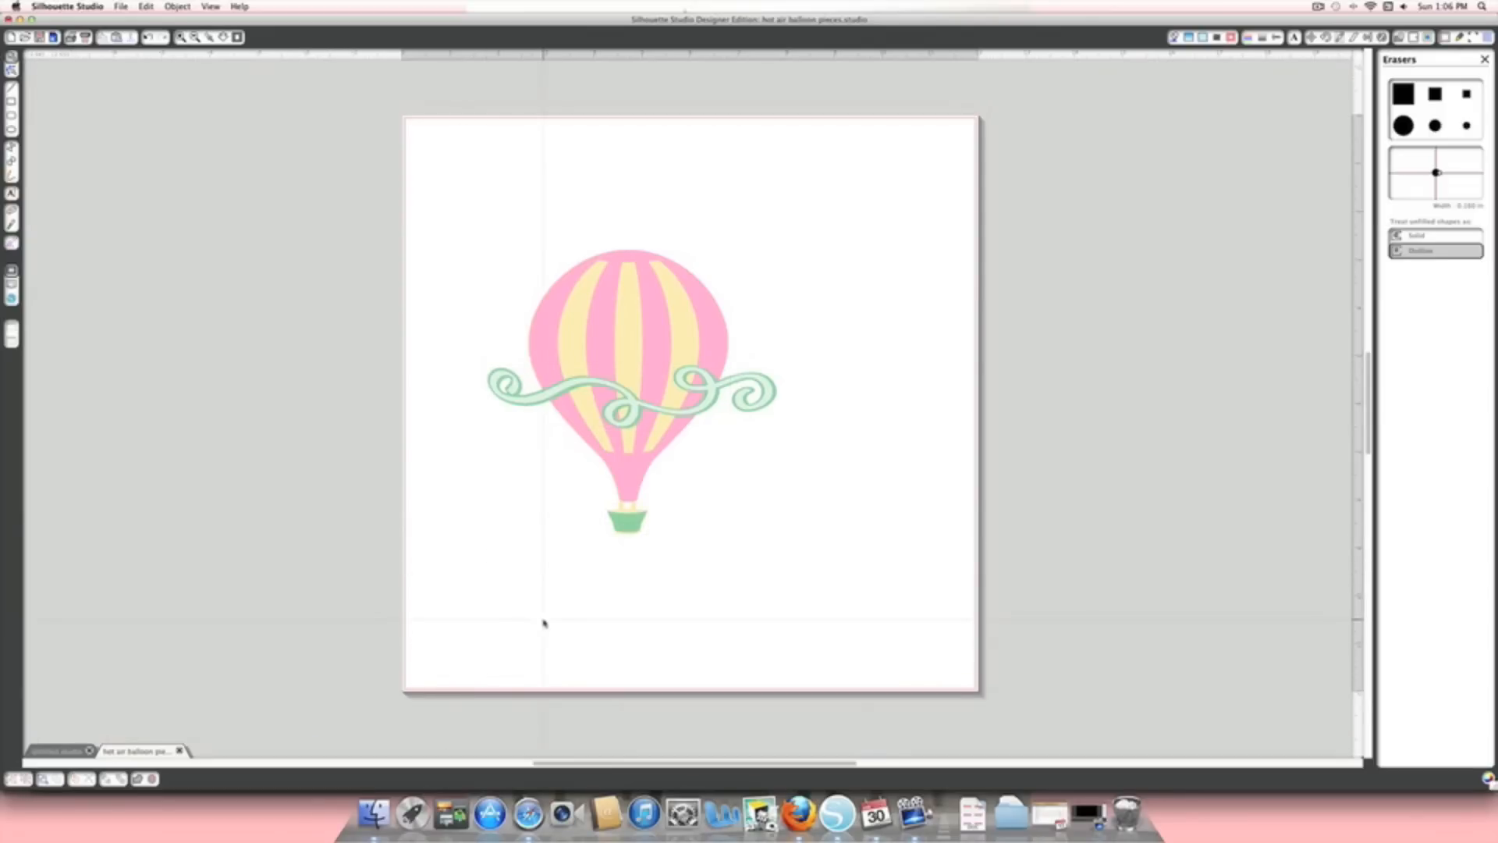
click(631, 527)
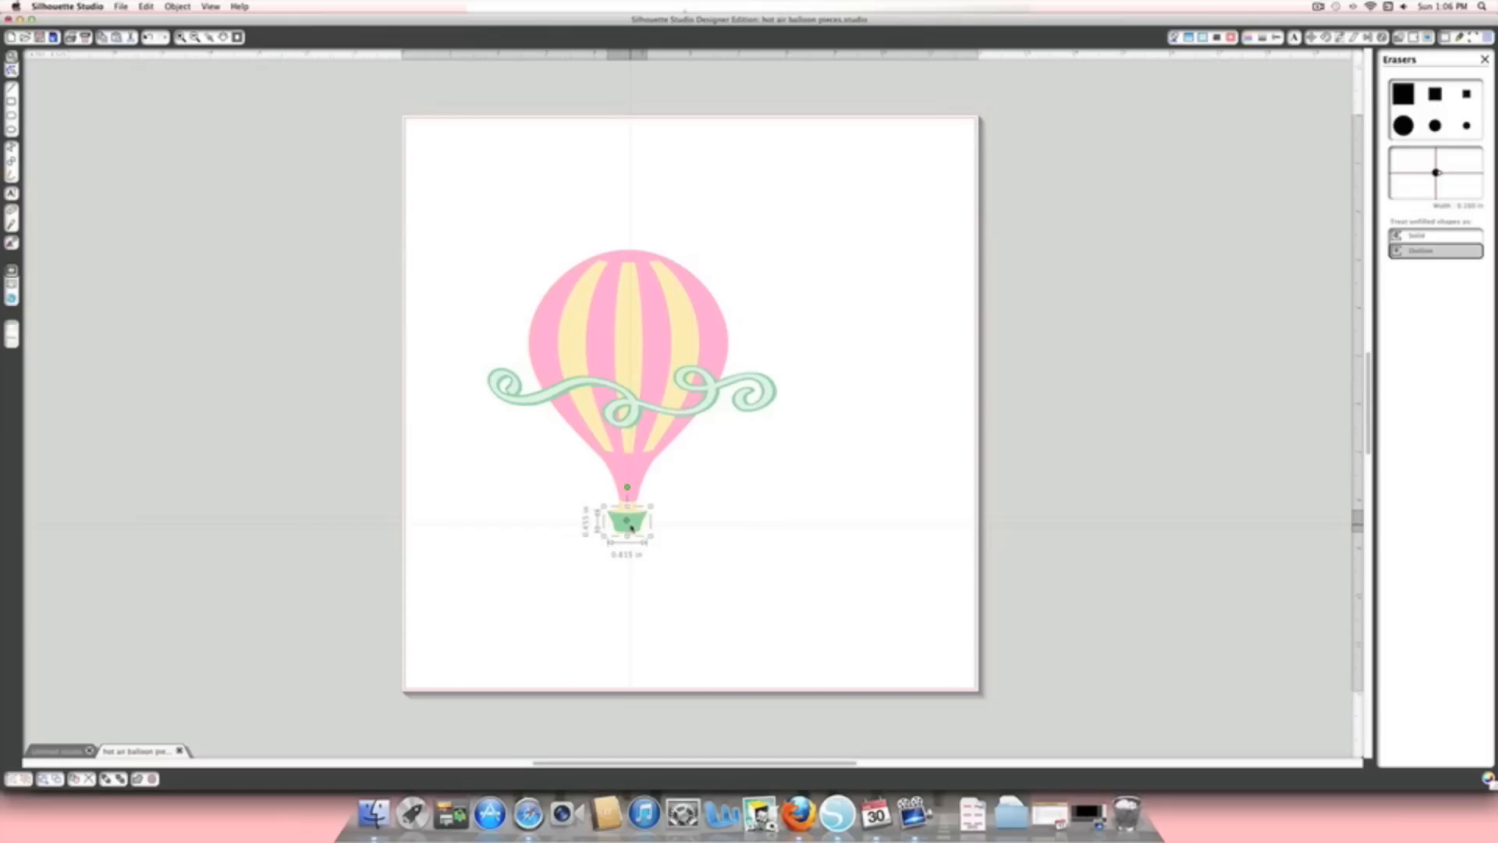
drag(631, 529, 633, 531)
click(712, 572)
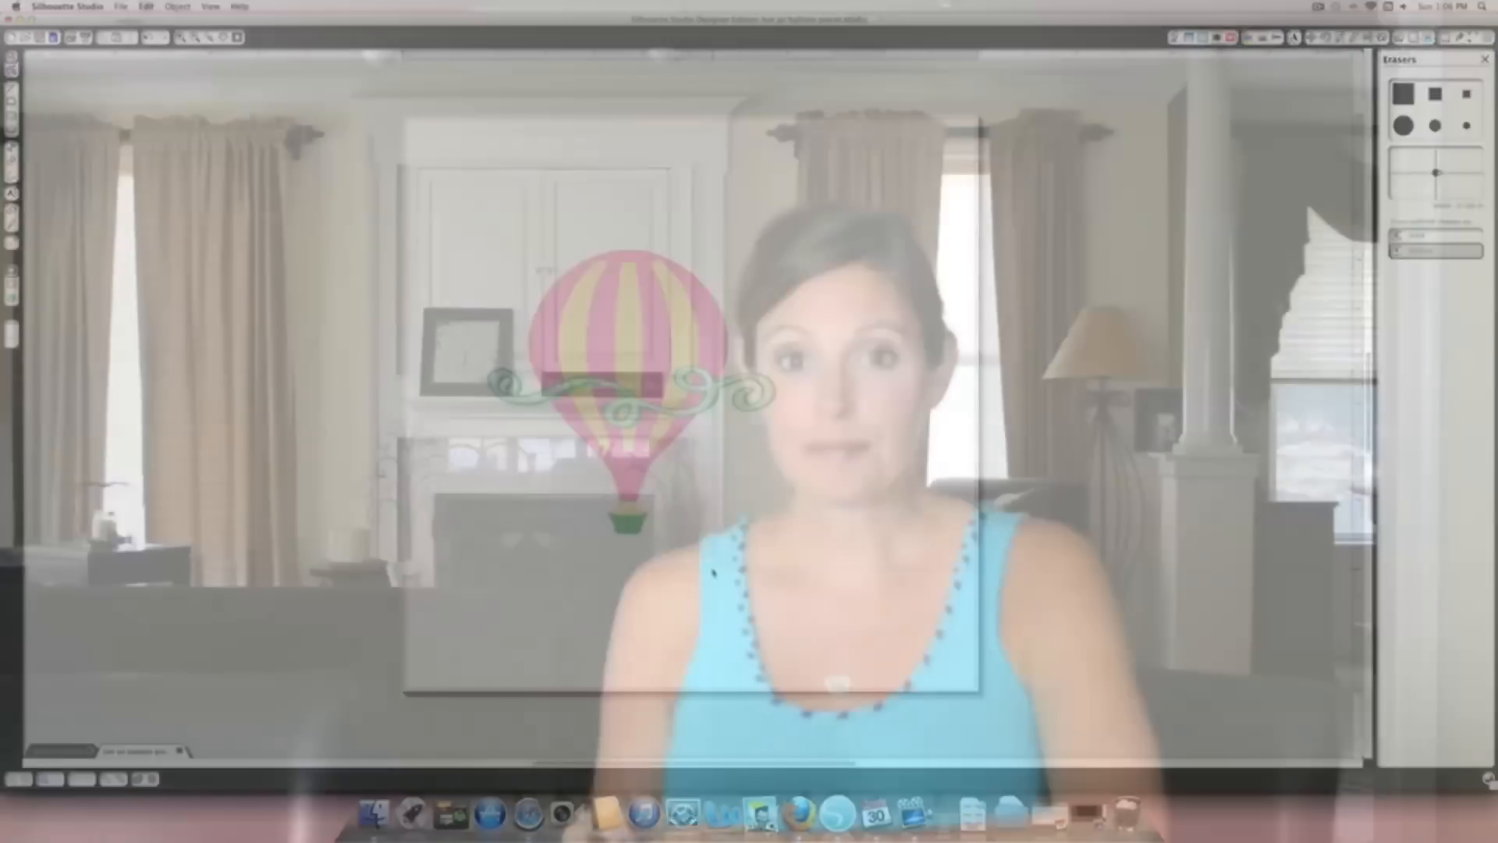